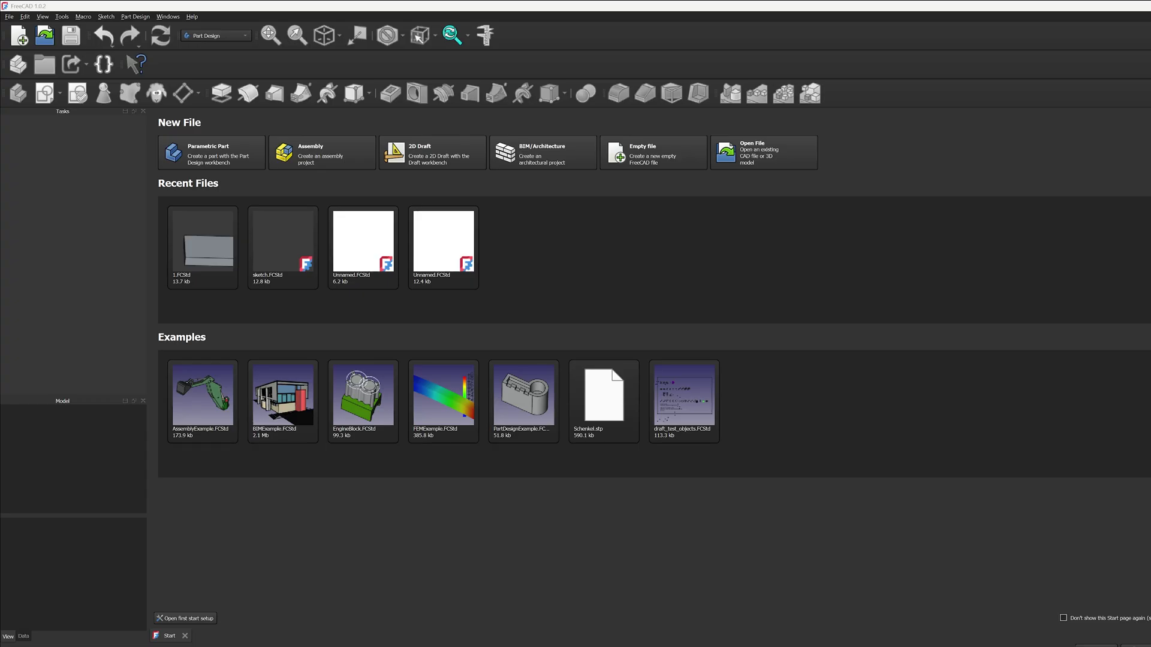
Step: Open FreeCAD's Tools menu from the Start page to reveal the Addon manager entry
{"action": "left_click", "coordinate": [28, 16]}
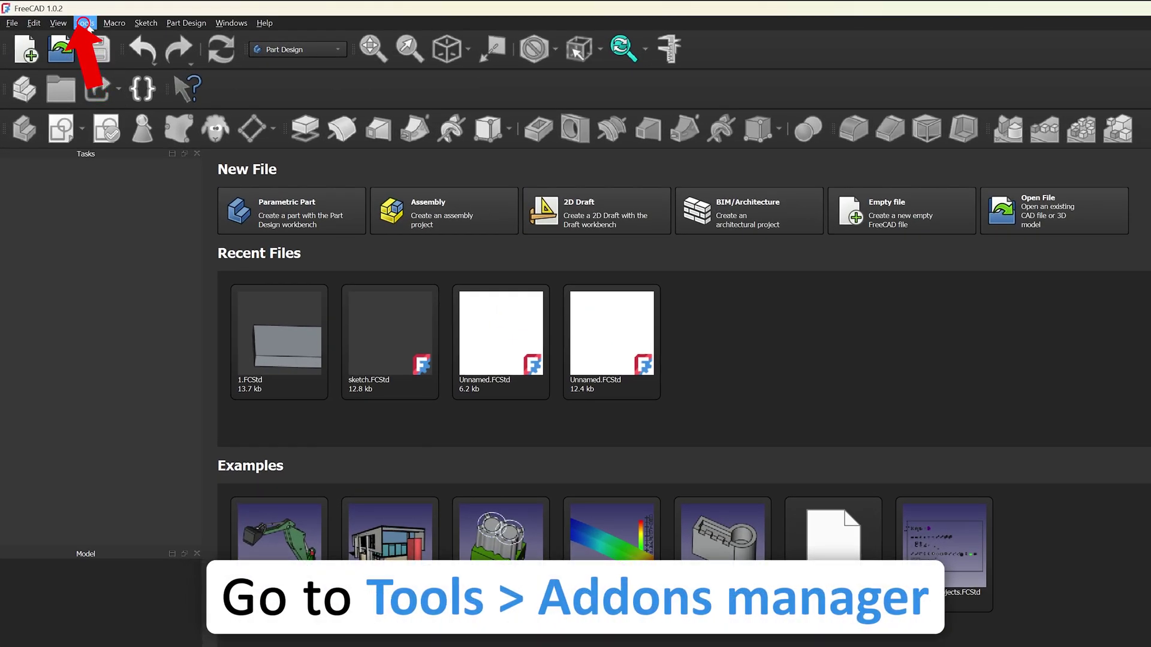
Step: Launch the Addon Manager from the Tools menu and browse the addon catalogue
{"action": "left_click", "coordinate": [62, 18]}
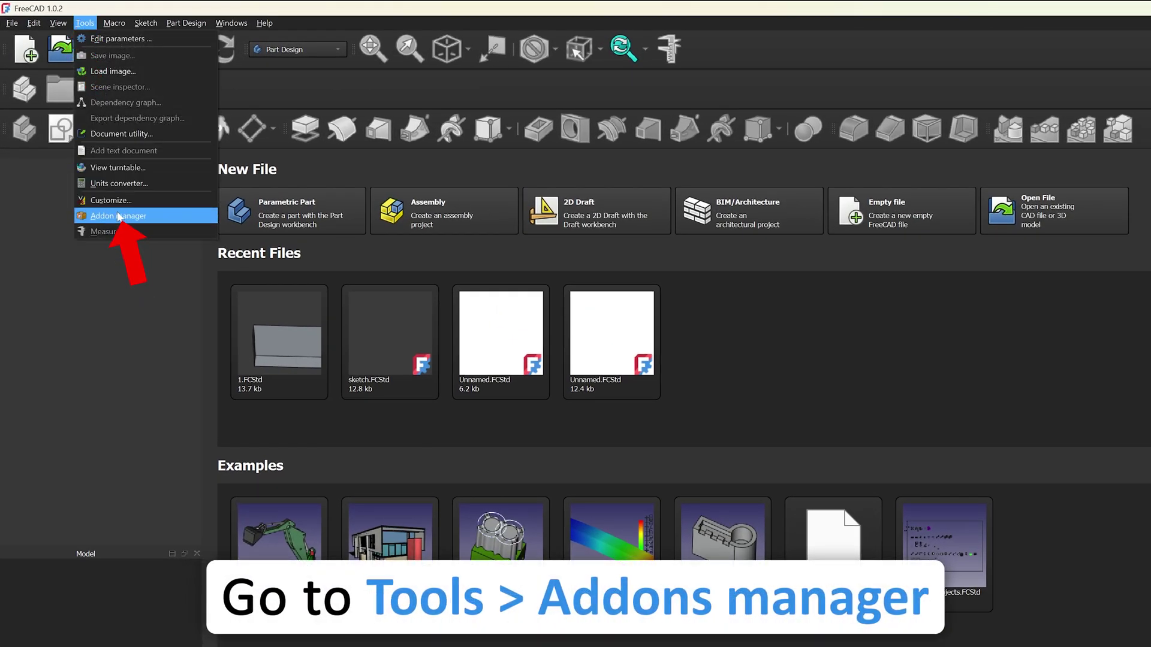
{"action": "left_click", "coordinate": [117, 216]}
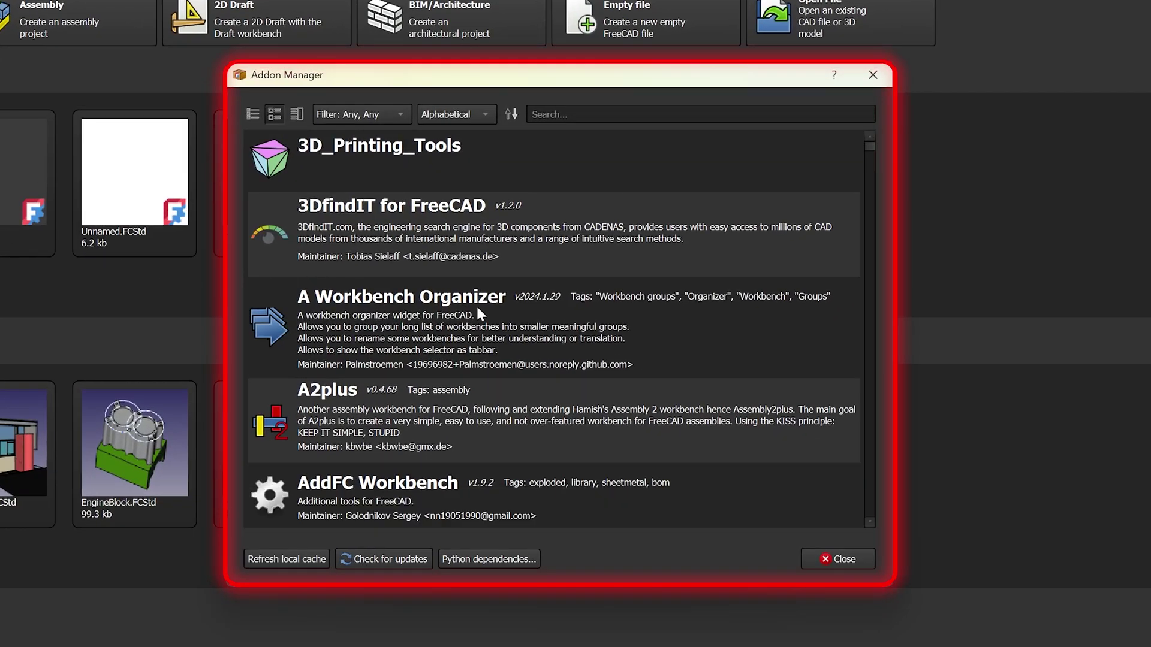
{"action": "scroll", "coordinate": [478, 307], "scroll_direction": "down", "scroll_amount": 1}
{"action": "scroll", "coordinate": [477, 307], "scroll_direction": "down", "scroll_amount": 2}
{"action": "scroll", "coordinate": [476, 307], "scroll_direction": "down", "scroll_amount": 2}
{"action": "scroll", "coordinate": [476, 306], "scroll_direction": "down", "scroll_amount": 2}
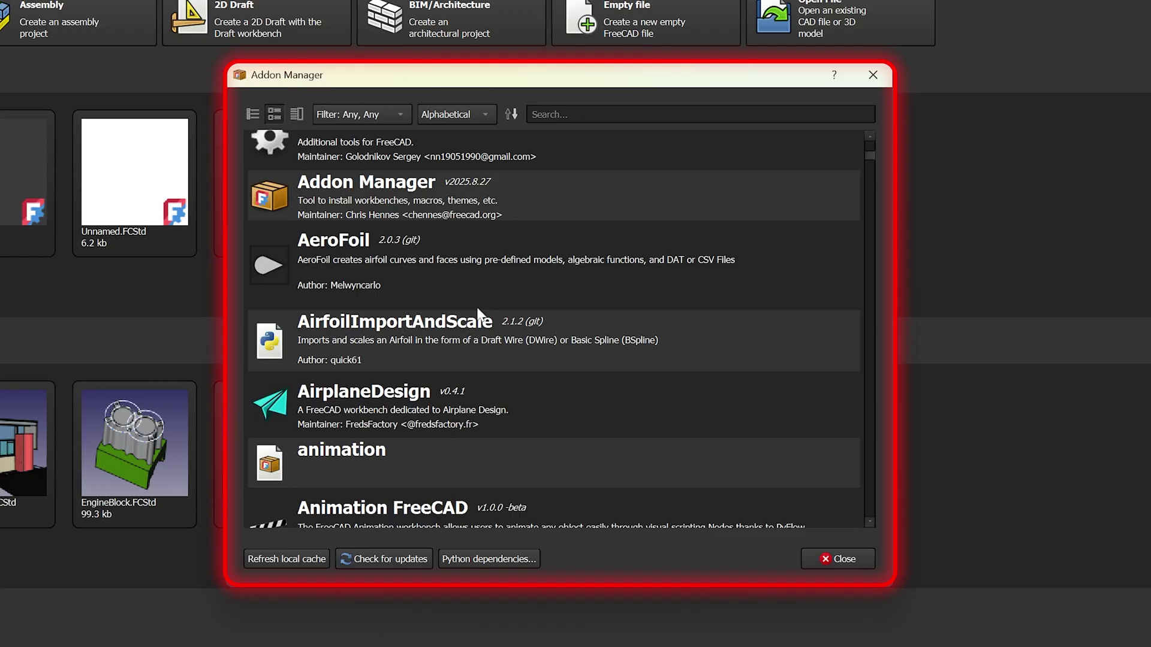
{"action": "scroll", "coordinate": [476, 306], "scroll_direction": "down", "scroll_amount": 3}
{"action": "scroll", "coordinate": [477, 307], "scroll_direction": "down", "scroll_amount": 2}
{"action": "scroll", "coordinate": [476, 307], "scroll_direction": "up", "scroll_amount": 5}
{"action": "scroll", "coordinate": [478, 307], "scroll_direction": "up", "scroll_amount": 3}
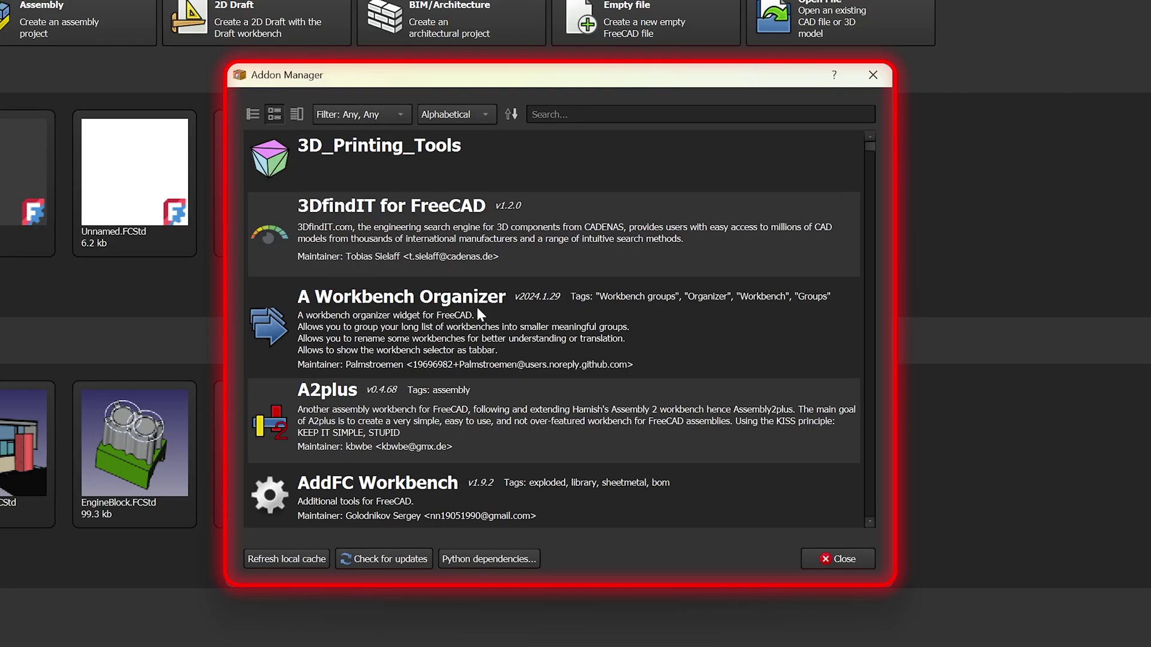
{"action": "scroll", "coordinate": [459, 243], "scroll_direction": "down", "scroll_amount": 3}
{"action": "scroll", "coordinate": [459, 243], "scroll_direction": "down", "scroll_amount": 3}
{"action": "scroll", "coordinate": [459, 242], "scroll_direction": "down", "scroll_amount": 3}
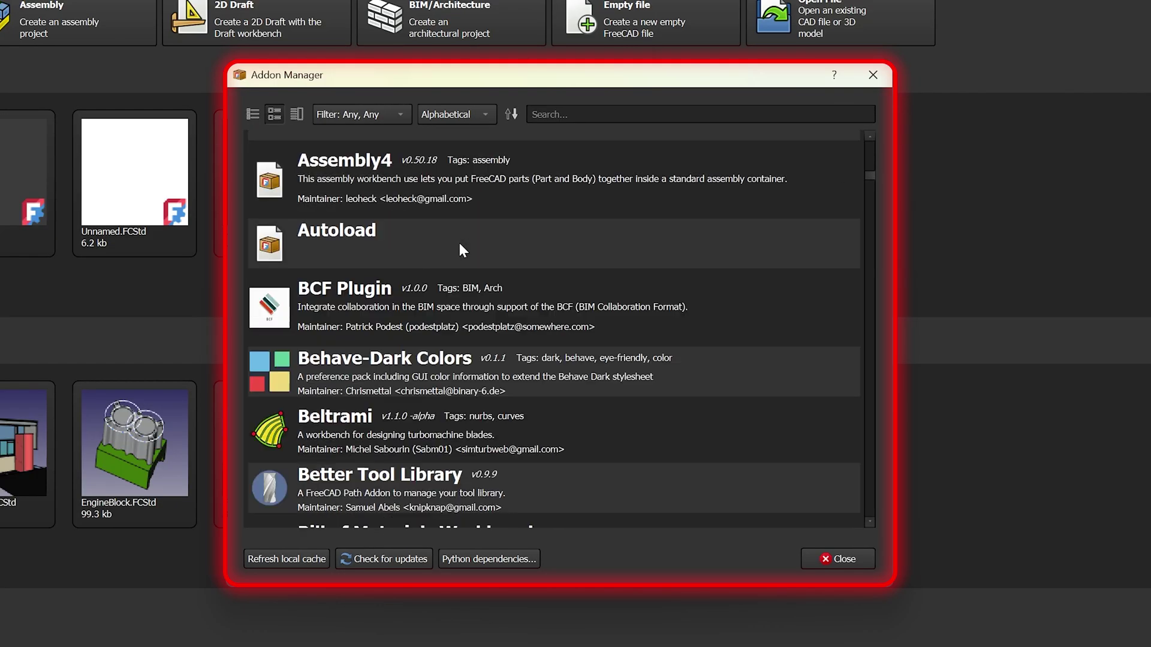
{"action": "scroll", "coordinate": [460, 244], "scroll_direction": "down", "scroll_amount": 3}
{"action": "scroll", "coordinate": [459, 243], "scroll_direction": "down", "scroll_amount": 3}
Step: Check the sort options, keep alphabetical order, and bring up the Filter choices
{"action": "left_click", "coordinate": [454, 114]}
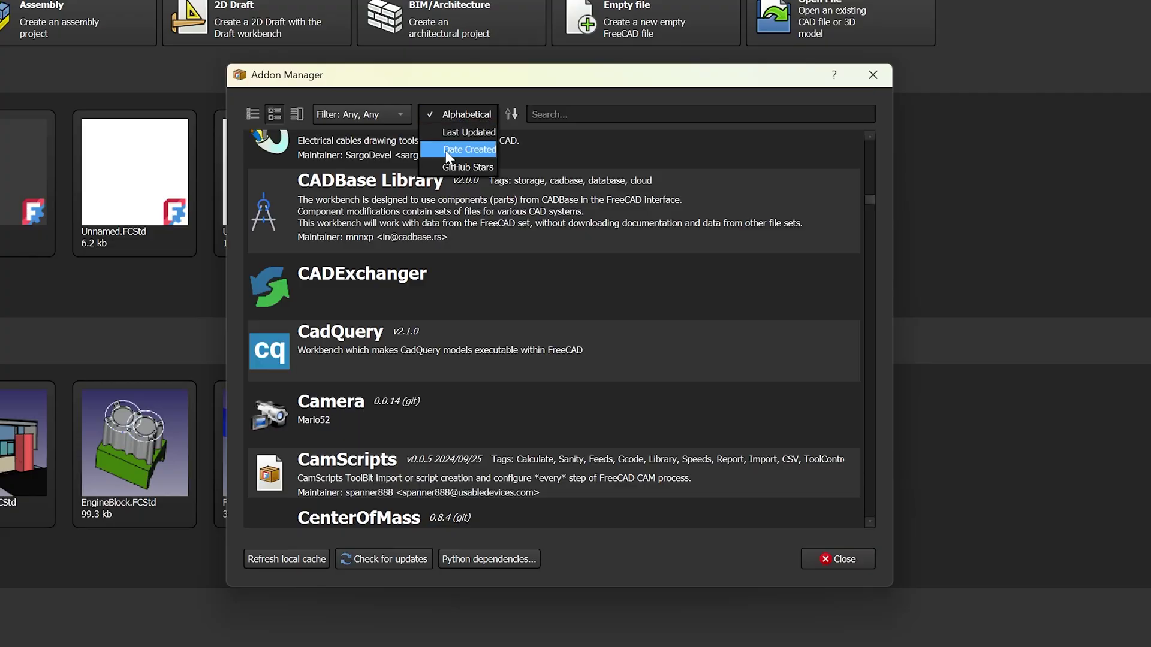
{"action": "left_click", "coordinate": [551, 87]}
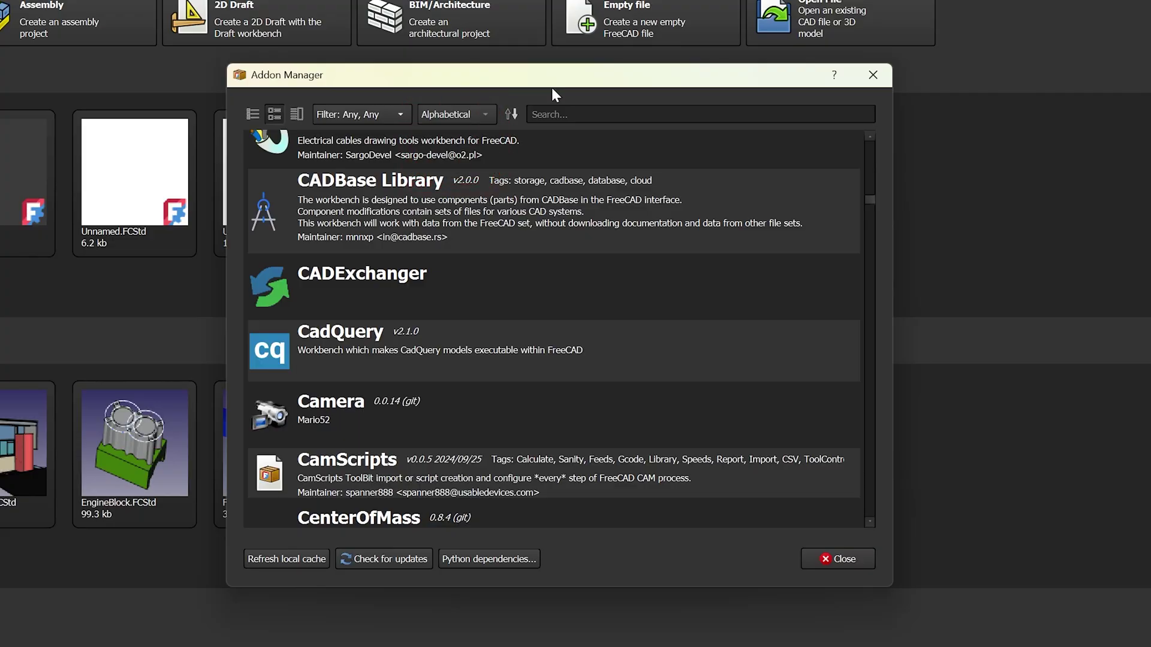
{"action": "scroll", "coordinate": [423, 171], "scroll_direction": "up", "scroll_amount": 3}
{"action": "scroll", "coordinate": [413, 160], "scroll_direction": "up", "scroll_amount": 3}
{"action": "scroll", "coordinate": [415, 180], "scroll_direction": "up", "scroll_amount": 3}
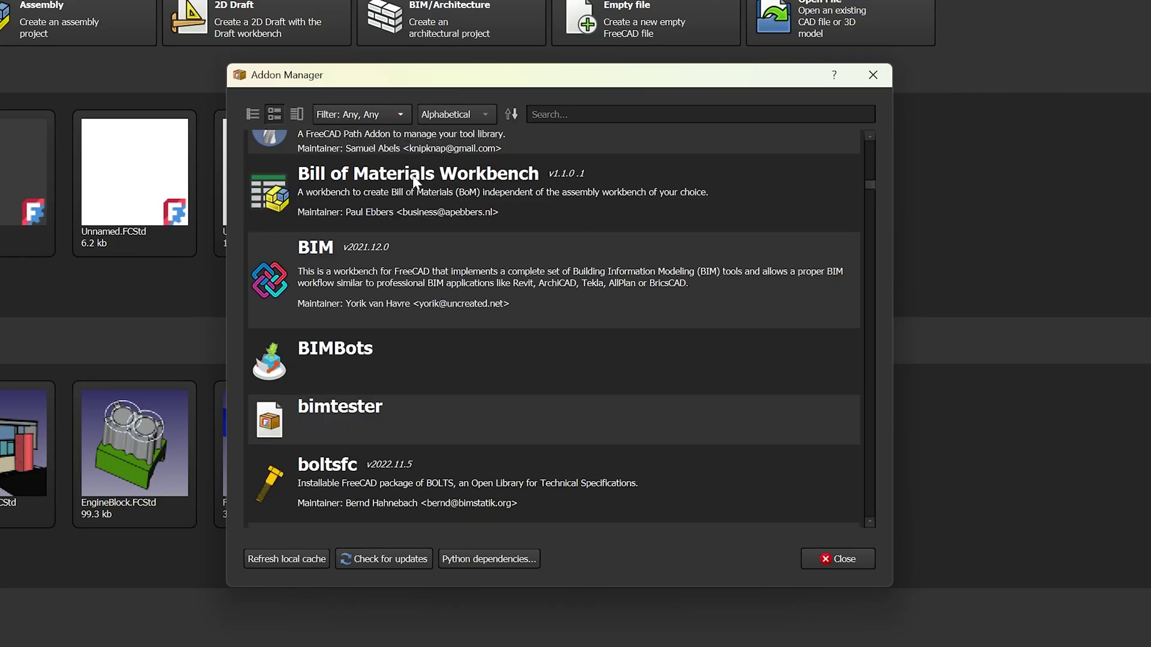
{"action": "scroll", "coordinate": [414, 180], "scroll_direction": "up", "scroll_amount": 3}
{"action": "left_click", "coordinate": [388, 115]}
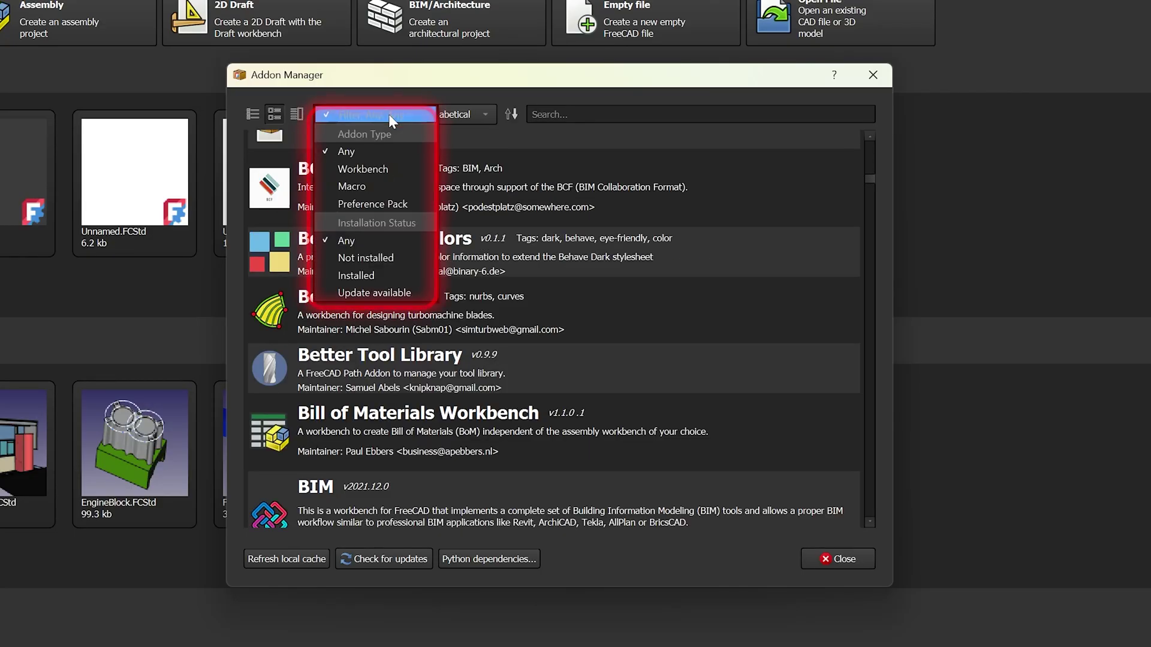
Step: Filter the addon list to Macro only, browse it, then reopen the Filter choices
{"action": "left_click", "coordinate": [377, 186]}
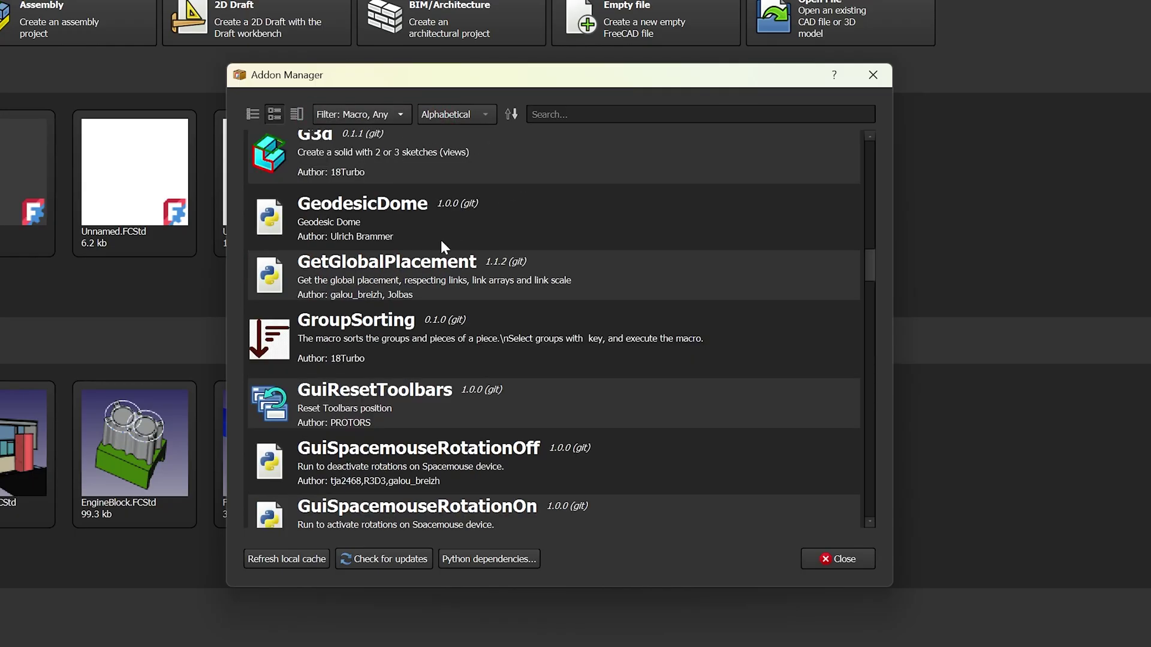
{"action": "scroll", "coordinate": [441, 241], "scroll_direction": "up", "scroll_amount": 5}
{"action": "scroll", "coordinate": [441, 241], "scroll_direction": "up", "scroll_amount": 5}
{"action": "scroll", "coordinate": [440, 240], "scroll_direction": "up", "scroll_amount": 3}
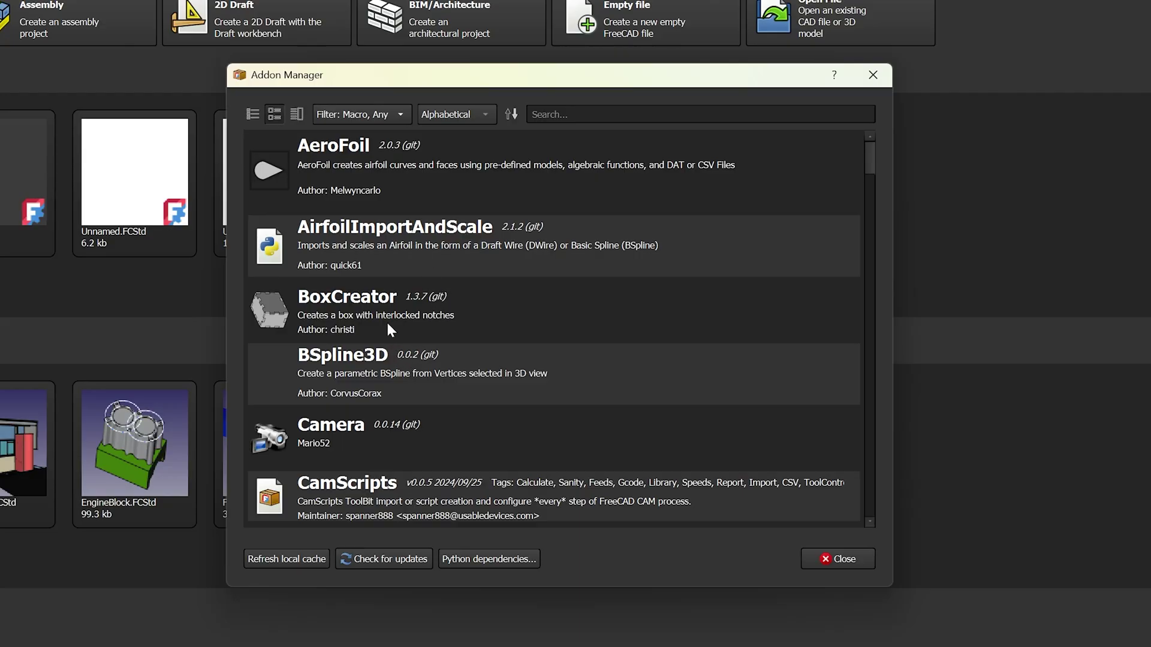
{"action": "scroll", "coordinate": [401, 306], "scroll_direction": "down", "scroll_amount": 3}
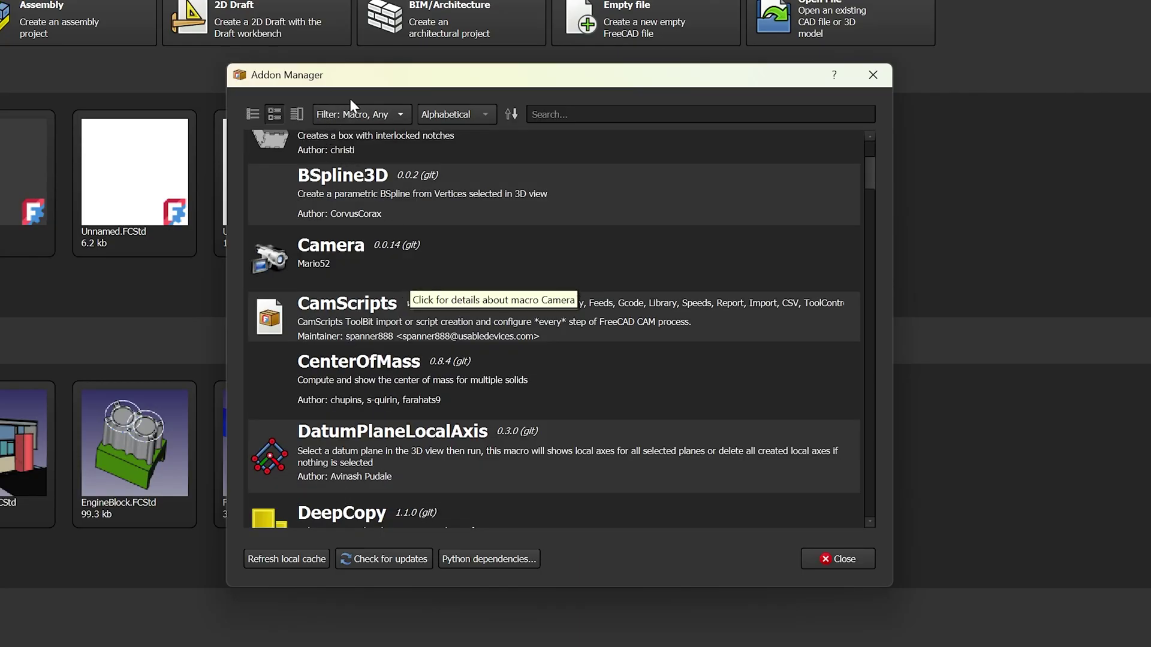
{"action": "left_click", "coordinate": [401, 115]}
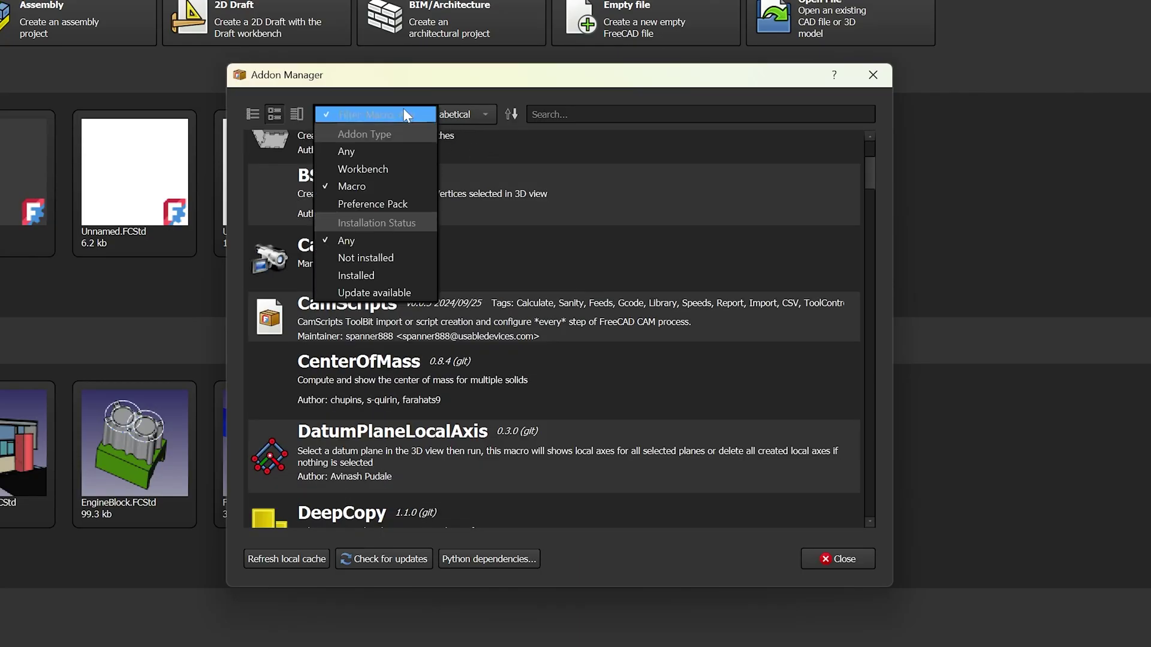
Step: Set the addon filter to Workbench so only workbench addons are listed
{"action": "left_click", "coordinate": [373, 169]}
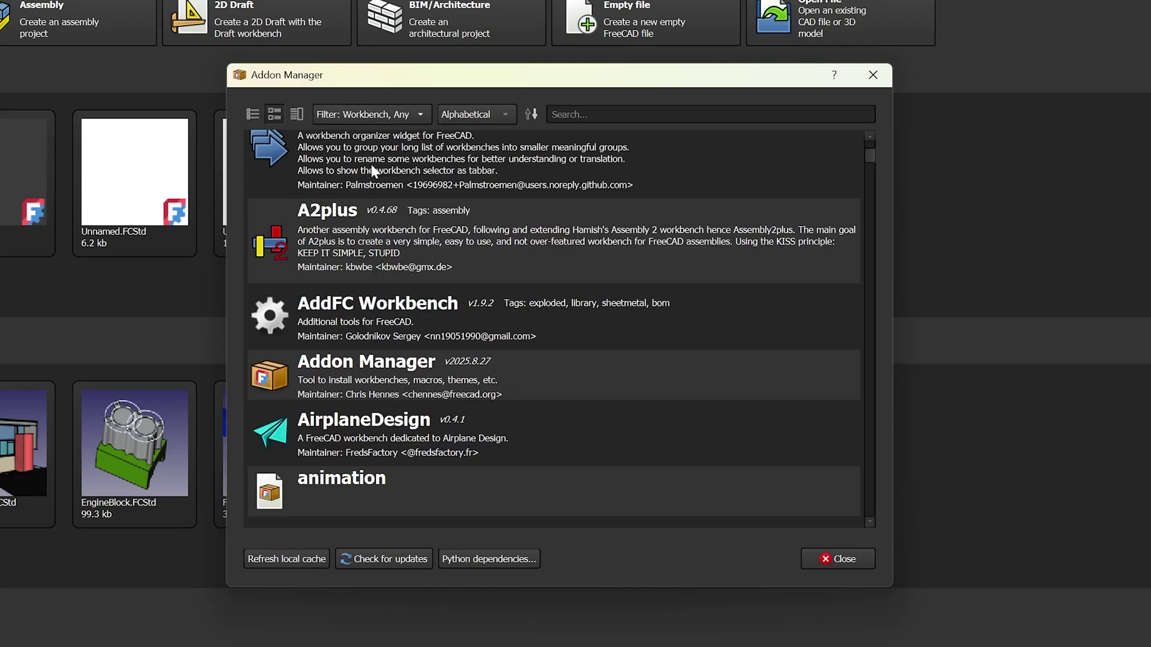
{"action": "scroll", "coordinate": [406, 215], "scroll_direction": "up", "scroll_amount": 2}
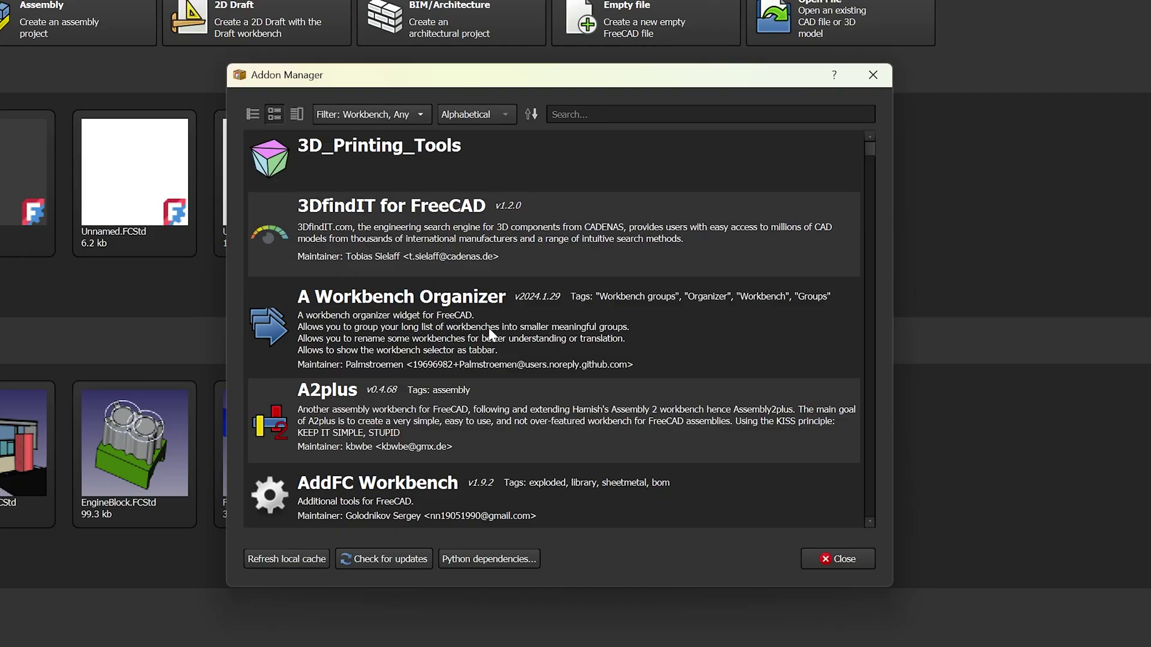
{"action": "scroll", "coordinate": [505, 171], "scroll_direction": "down", "scroll_amount": 1}
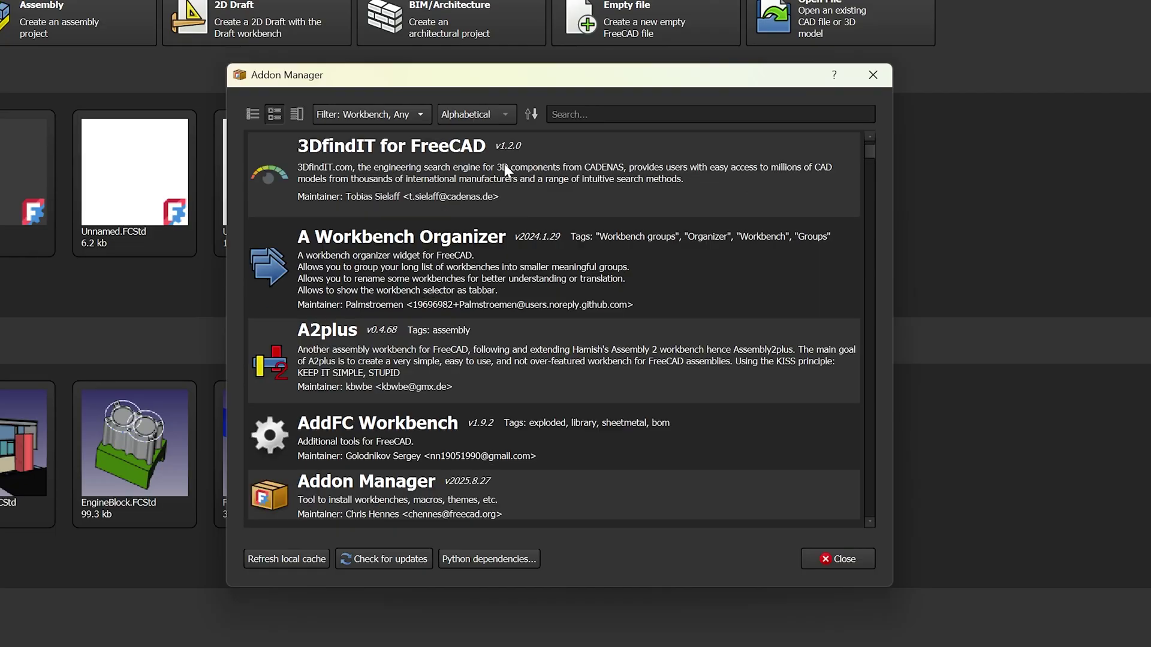
{"action": "scroll", "coordinate": [505, 164], "scroll_direction": "up", "scroll_amount": 1}
{"action": "scroll", "coordinate": [503, 162], "scroll_direction": "down", "scroll_amount": 3}
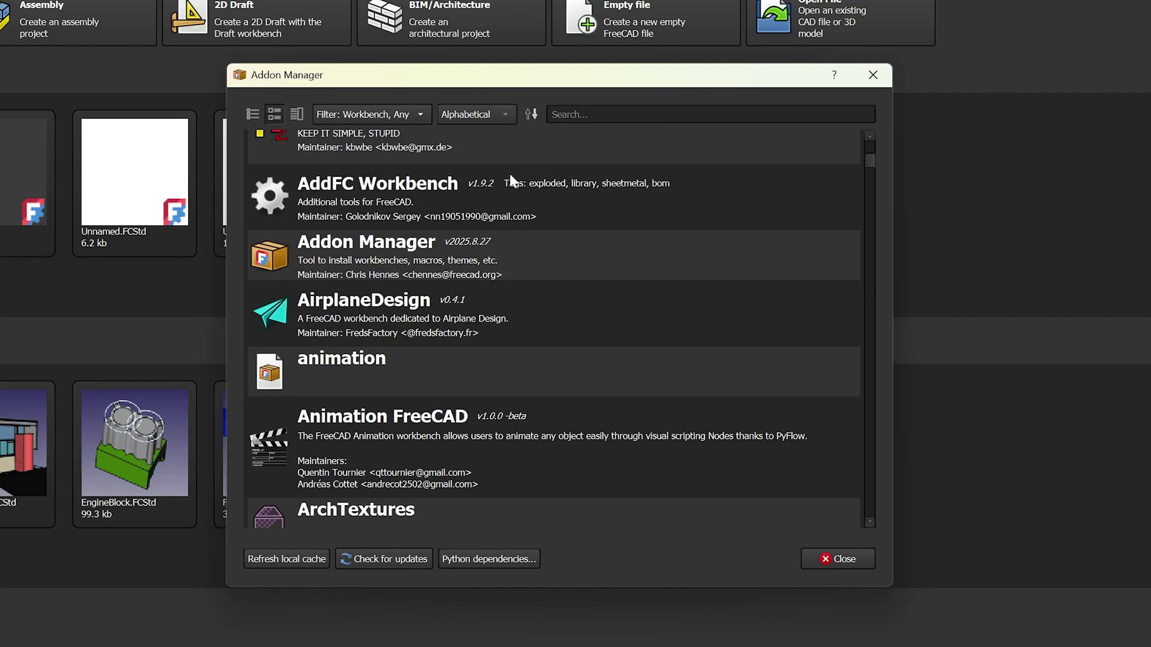
{"action": "scroll", "coordinate": [510, 174], "scroll_direction": "down", "scroll_amount": 1}
{"action": "scroll", "coordinate": [510, 174], "scroll_direction": "down", "scroll_amount": 2}
{"action": "scroll", "coordinate": [510, 174], "scroll_direction": "down", "scroll_amount": 5}
{"action": "scroll", "coordinate": [510, 174], "scroll_direction": "down", "scroll_amount": 6}
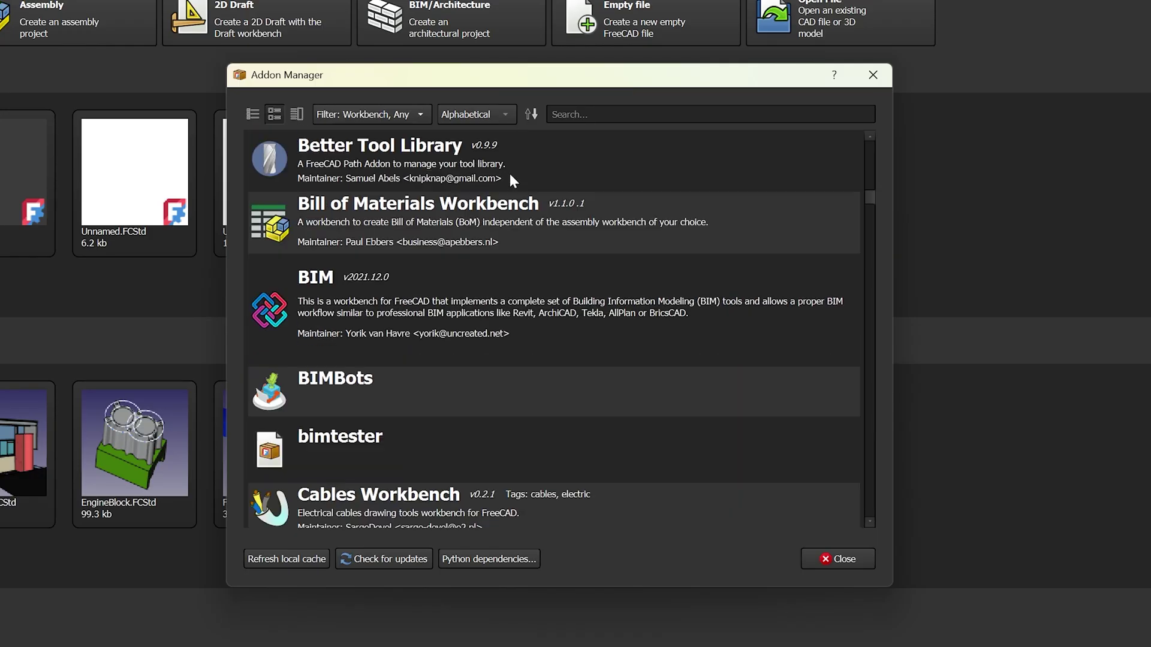
{"action": "scroll", "coordinate": [511, 173], "scroll_direction": "down", "scroll_amount": 5}
{"action": "scroll", "coordinate": [511, 173], "scroll_direction": "down", "scroll_amount": 3}
{"action": "scroll", "coordinate": [510, 173], "scroll_direction": "down", "scroll_amount": 5}
{"action": "scroll", "coordinate": [510, 174], "scroll_direction": "down", "scroll_amount": 6}
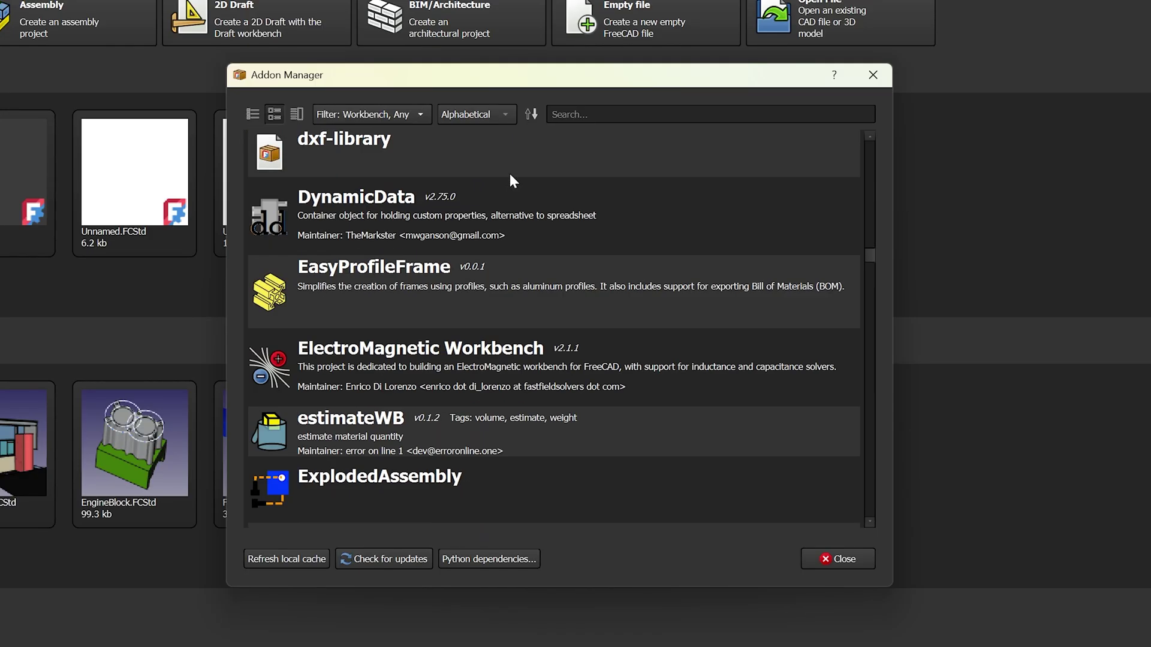
{"action": "scroll", "coordinate": [510, 174], "scroll_direction": "down", "scroll_amount": 4}
{"action": "type", "text": "f"}
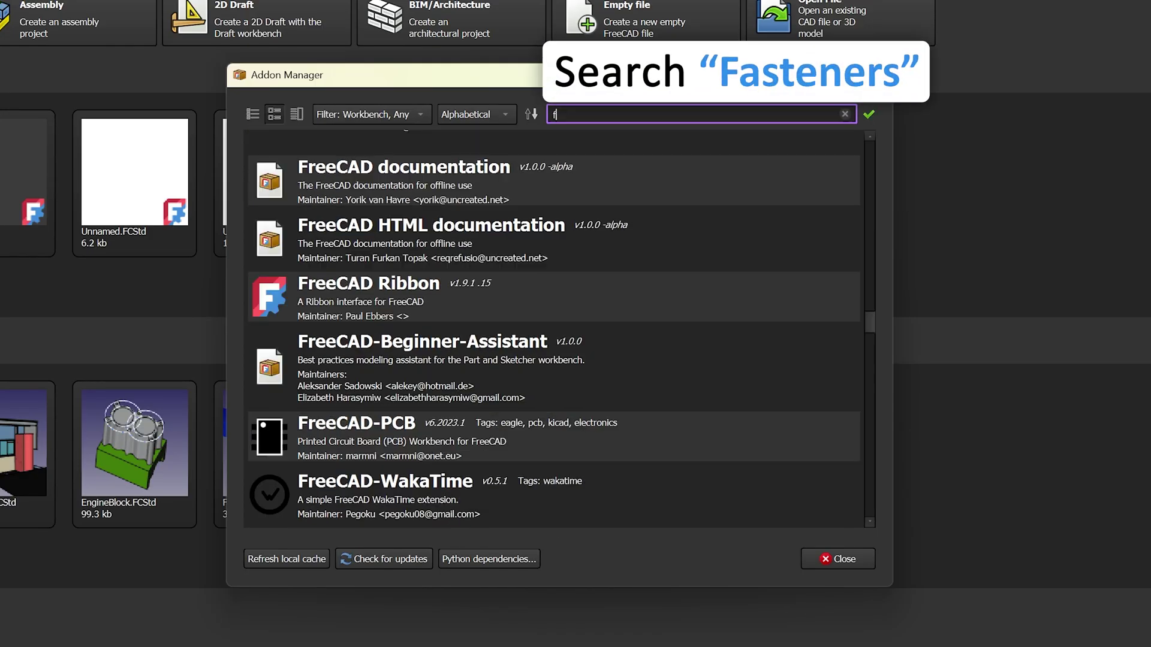
{"action": "type", "text": "ast"}
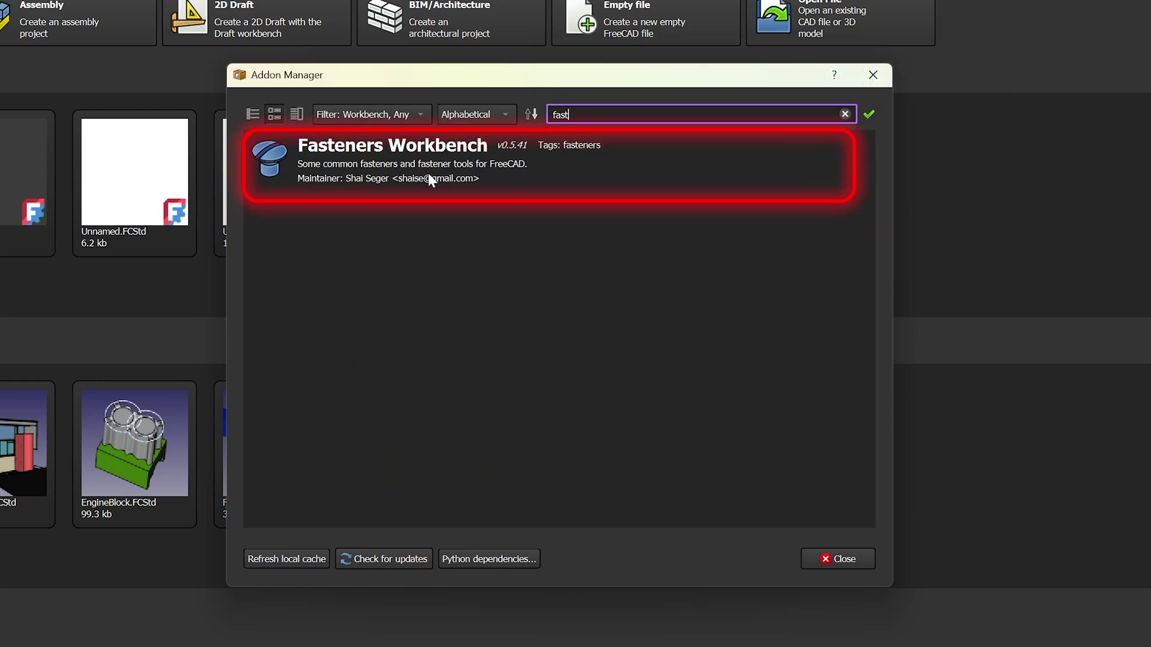
Step: Search the addons for 'fast' and open the Fasteners Workbench details page
{"action": "left_click", "coordinate": [428, 178]}
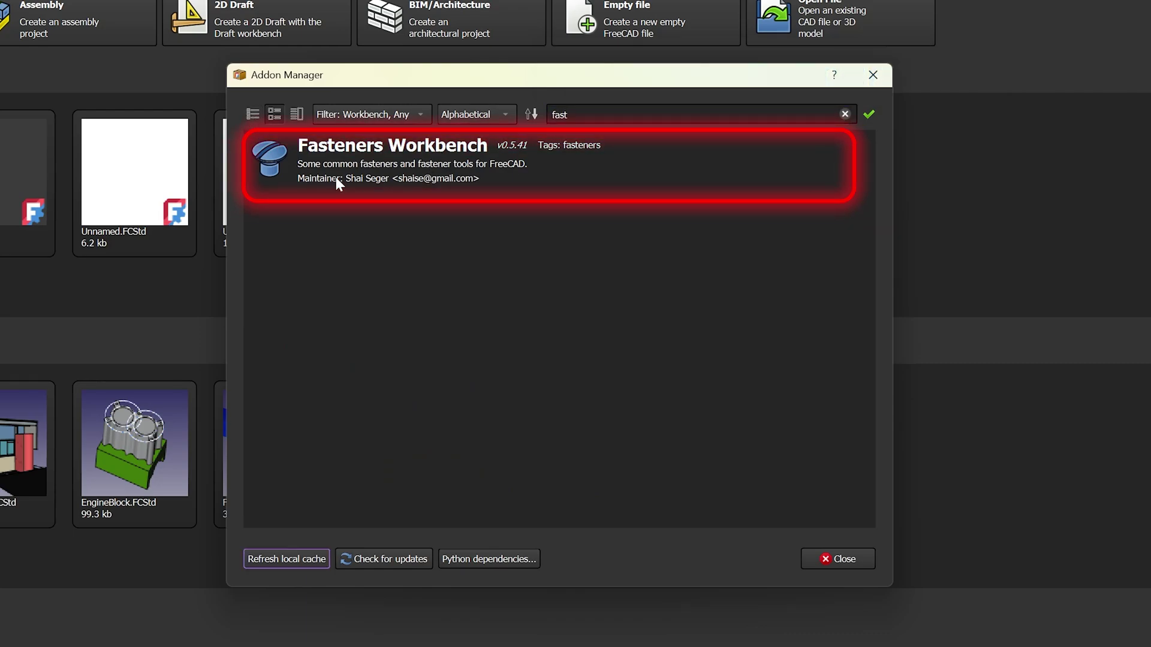
{"action": "left_click", "coordinate": [382, 180]}
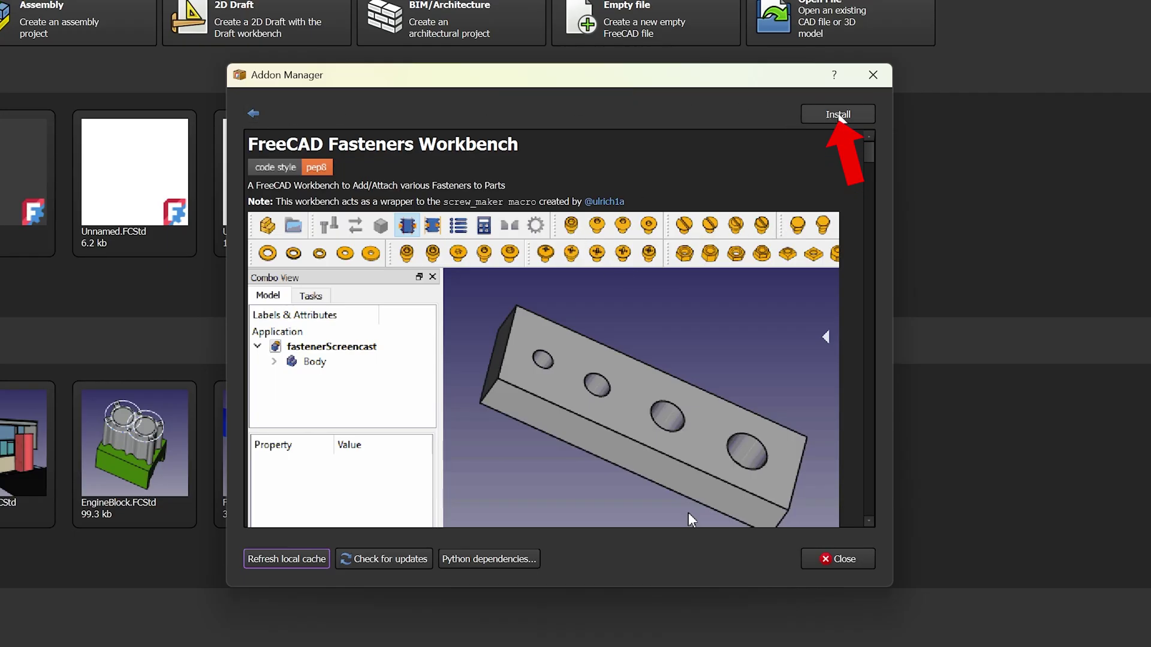
Step: Install Fasteners Workbench, acknowledge the success message, and return to the addon list
{"action": "left_click", "coordinate": [838, 114]}
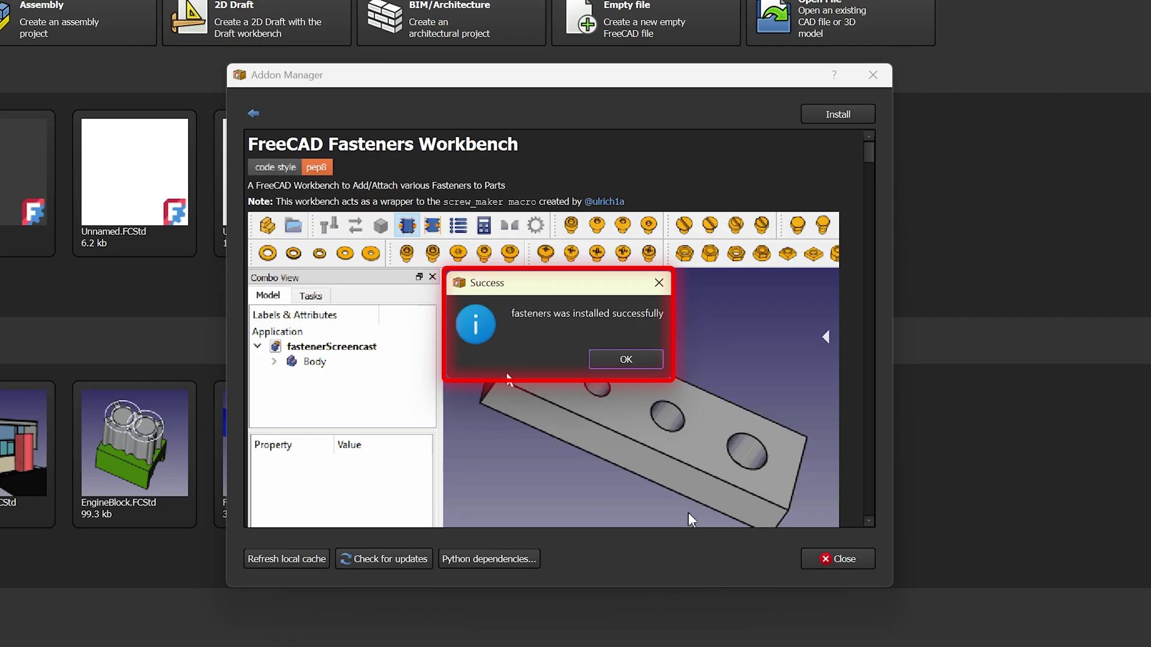
{"action": "left_click", "coordinate": [599, 364]}
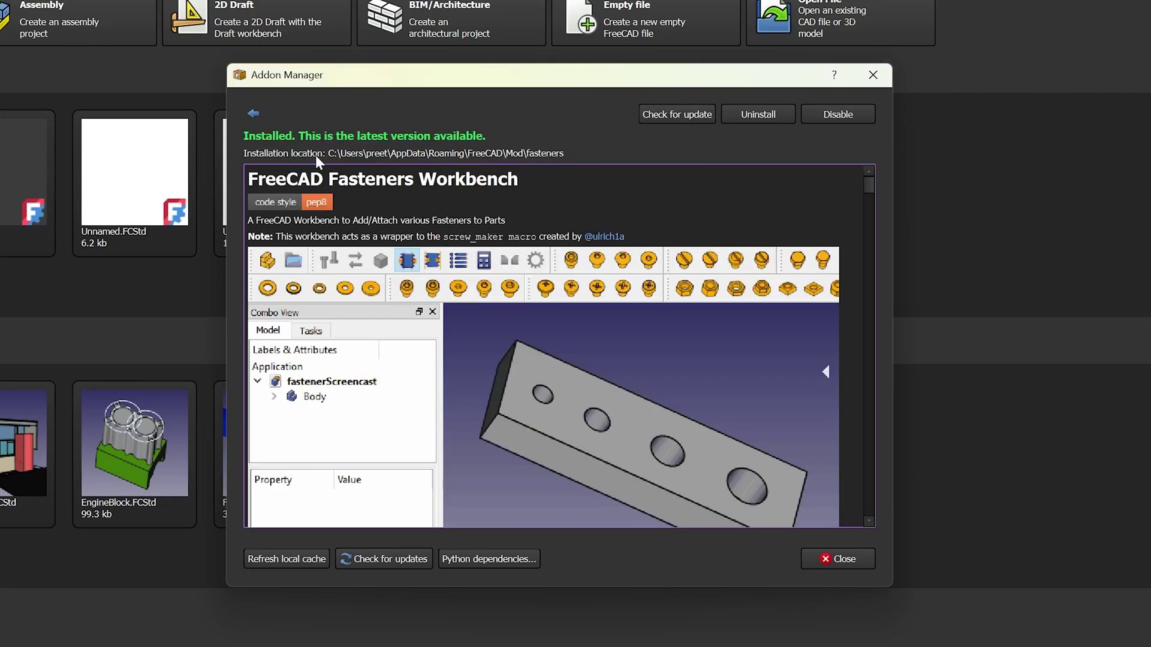
{"action": "left_click", "coordinate": [255, 113]}
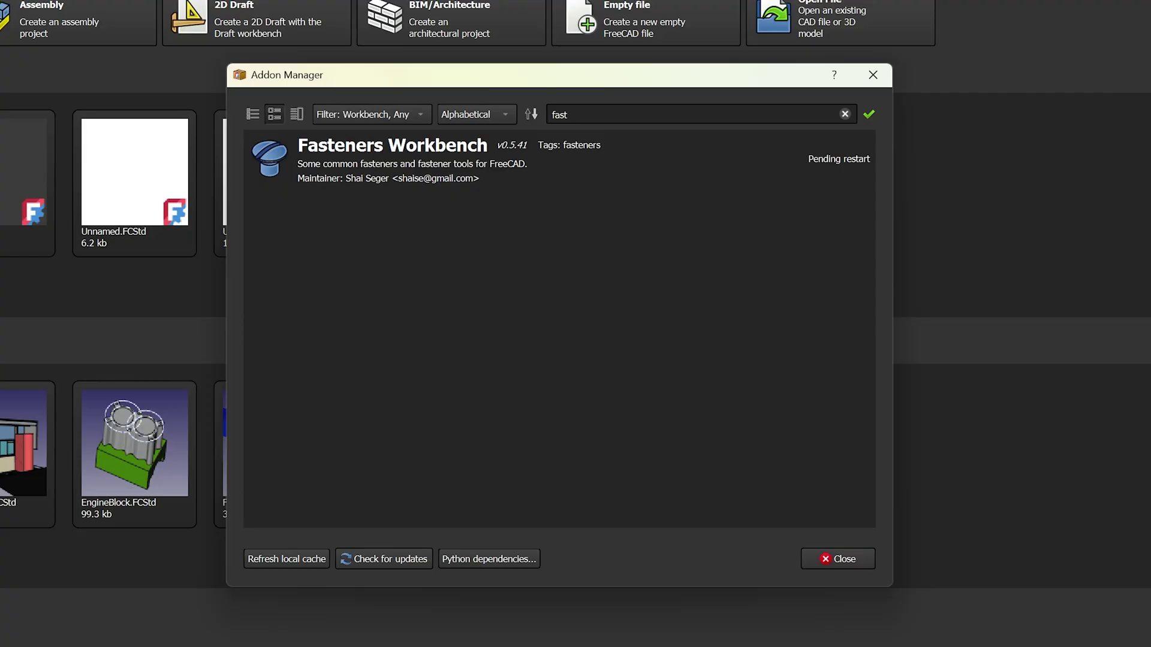
Step: Clear the search, install A2plus, acknowledge success, and close the Addon Manager
{"action": "key", "text": "BackSpace"}
{"action": "key", "text": "BackSpace"}
{"action": "key", "text": "BackSpace"}
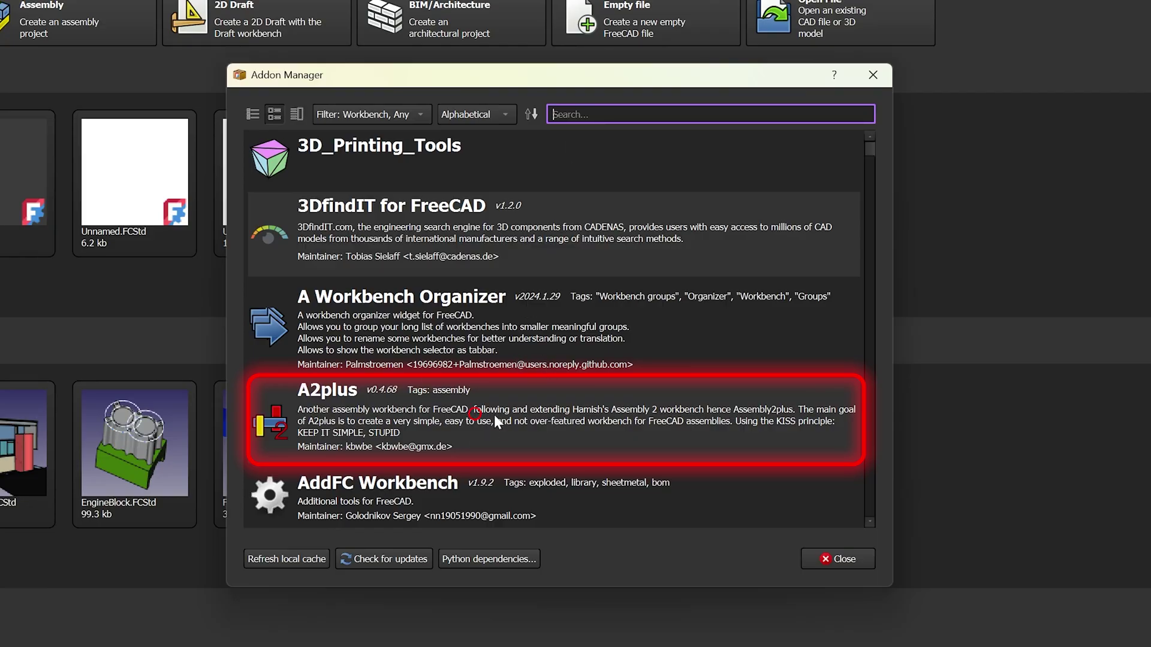
{"action": "left_click", "coordinate": [494, 414]}
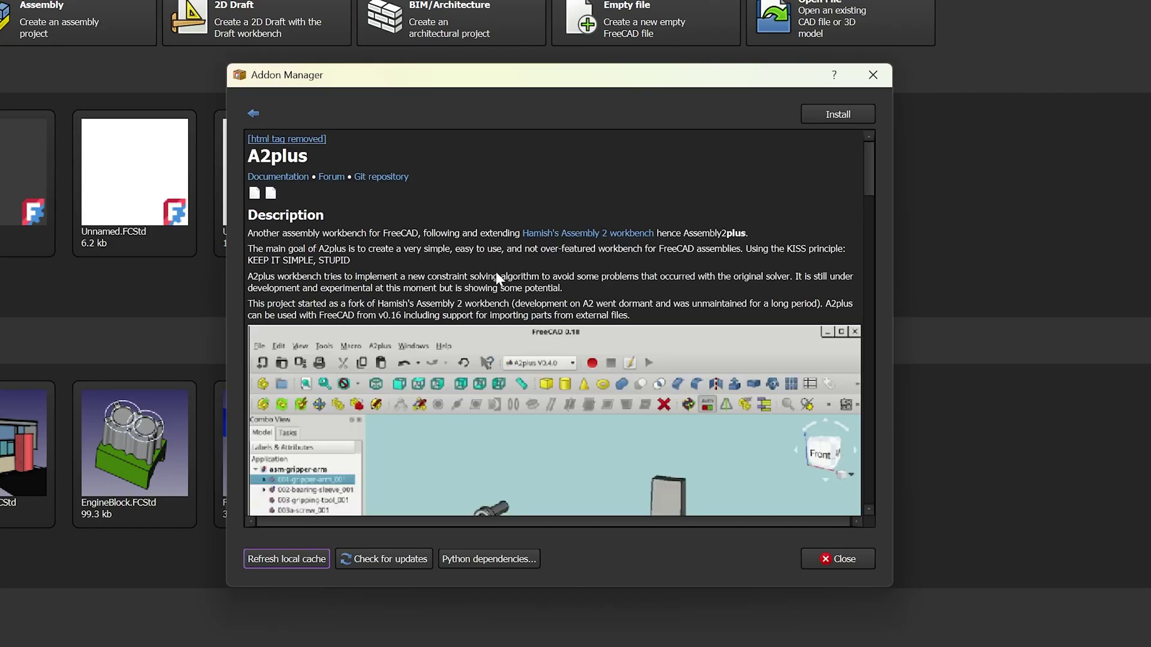
{"action": "scroll", "coordinate": [495, 272], "scroll_direction": "down", "scroll_amount": 2}
{"action": "scroll", "coordinate": [662, 191], "scroll_direction": "up", "scroll_amount": 2}
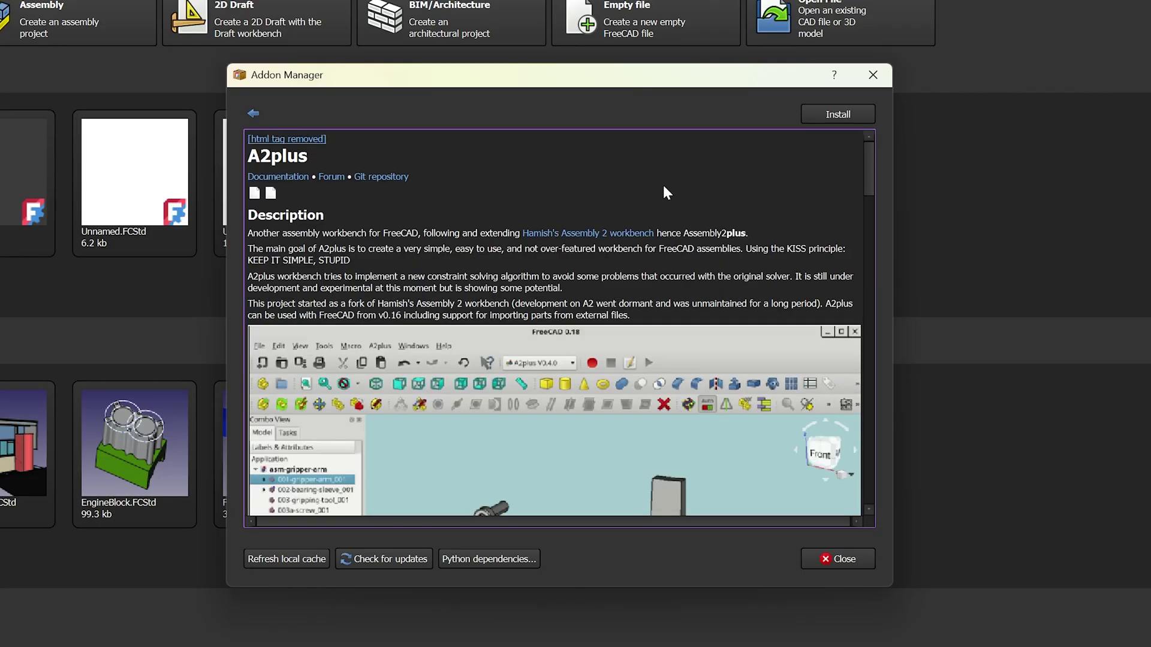
{"action": "left_click", "coordinate": [836, 117]}
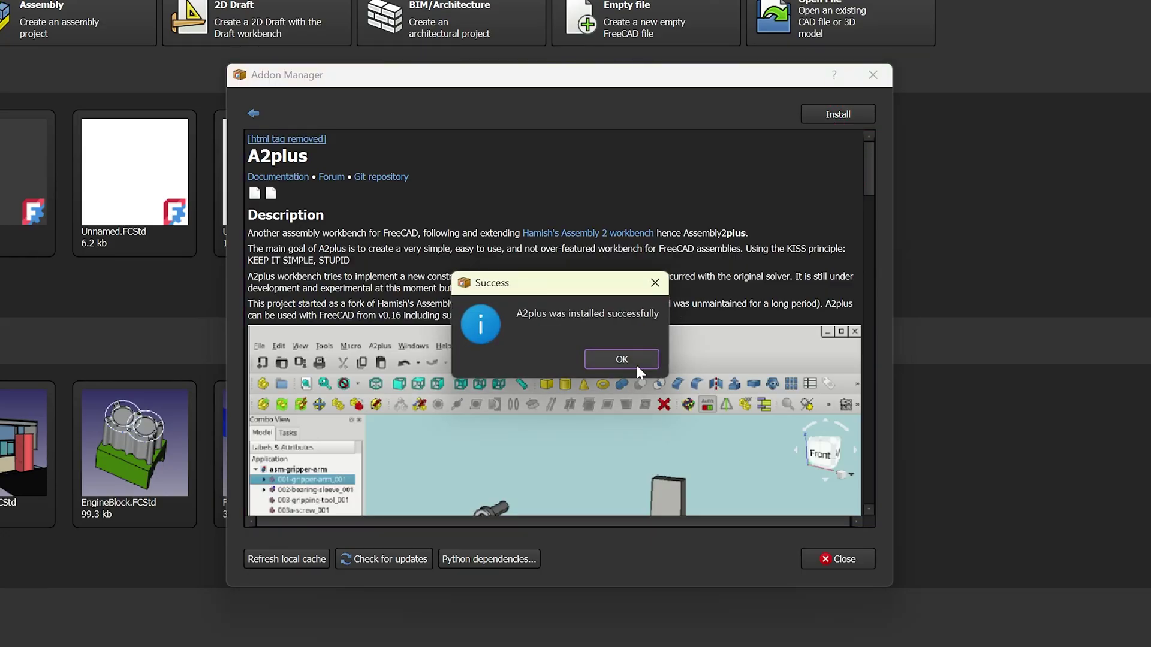
{"action": "left_click", "coordinate": [637, 366]}
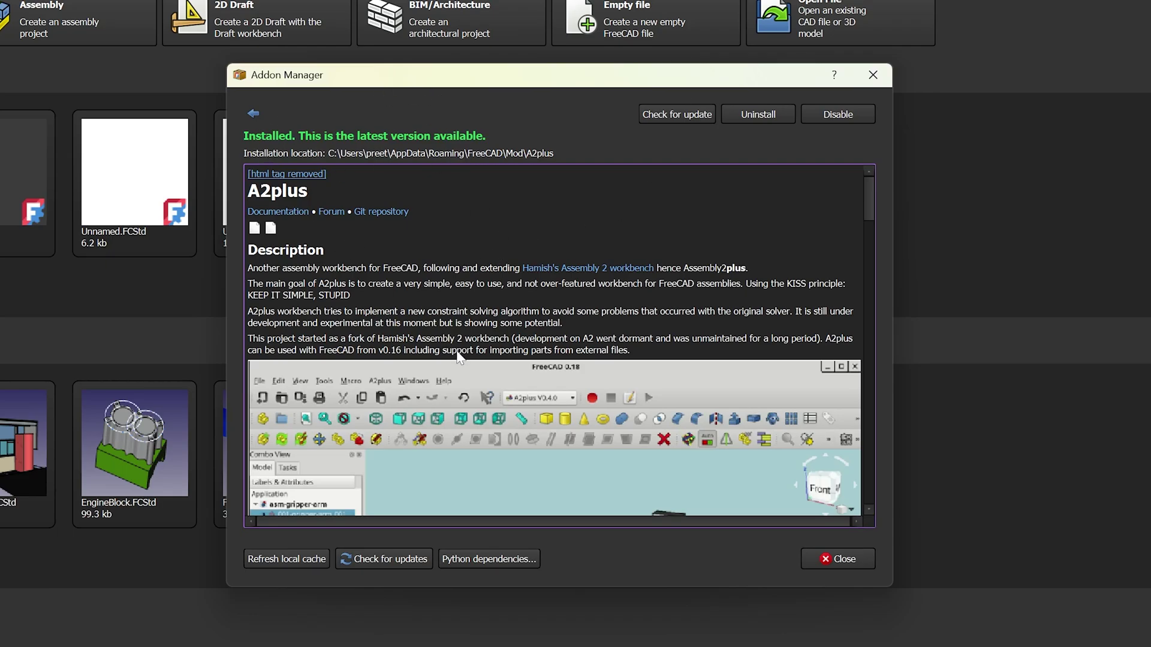
{"action": "left_click", "coordinate": [872, 75]}
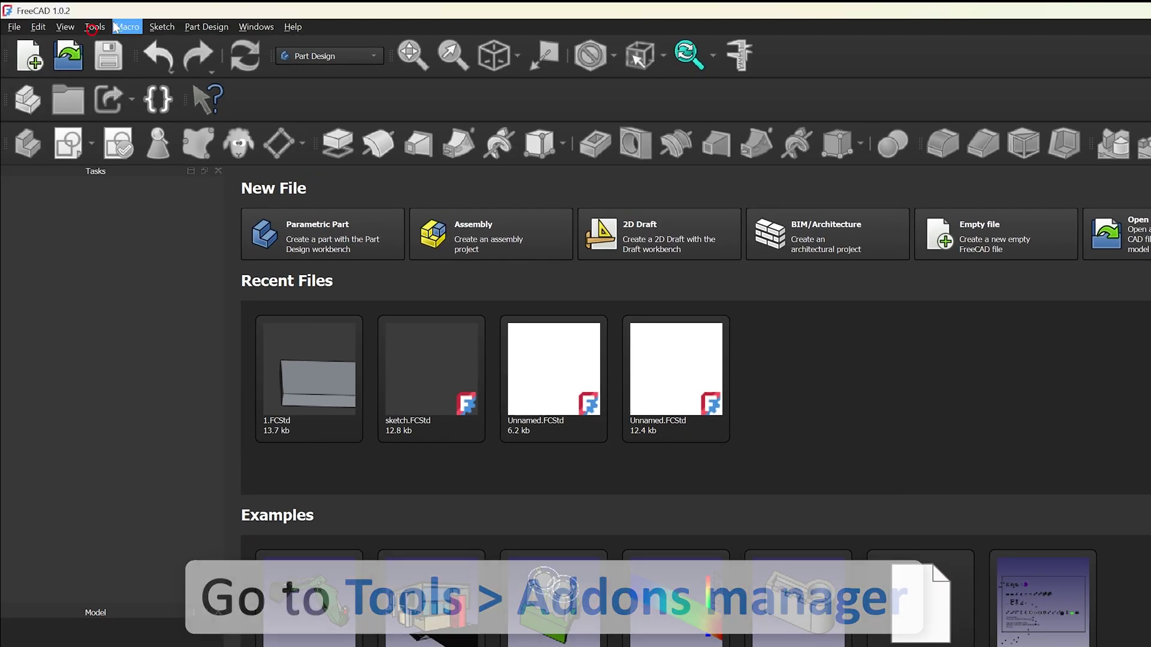
Step: Reopen the Addon Manager, search 'curv', and install the Curves workbench
{"action": "left_click", "coordinate": [96, 26]}
{"action": "left_click", "coordinate": [147, 249]}
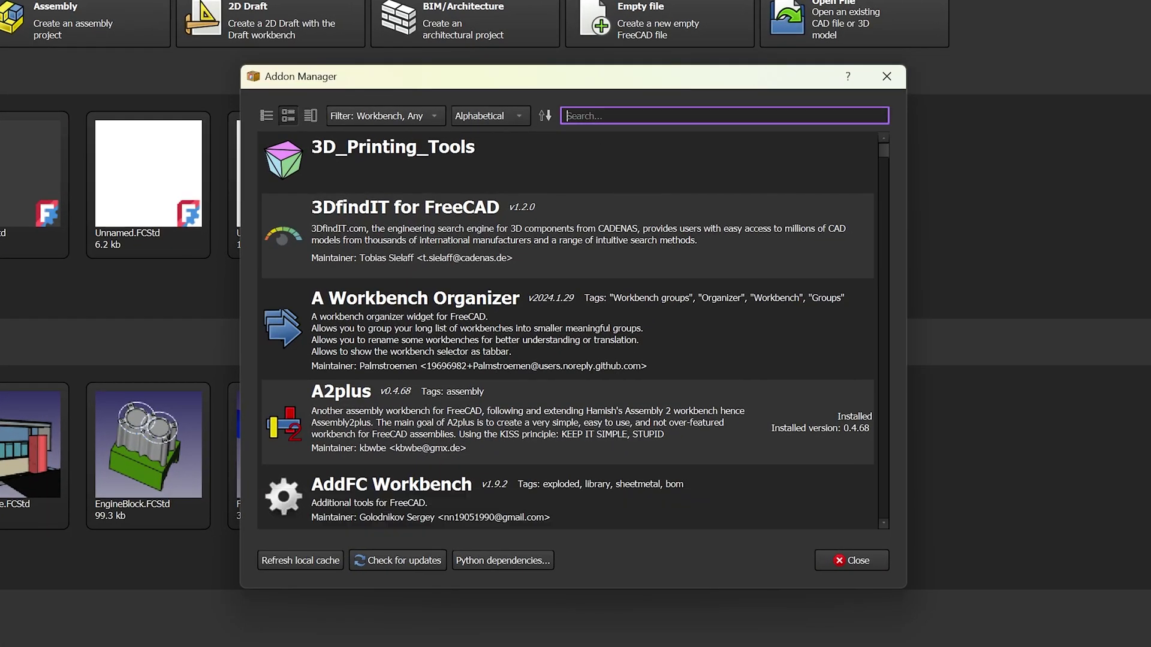
{"action": "type", "text": "curv"}
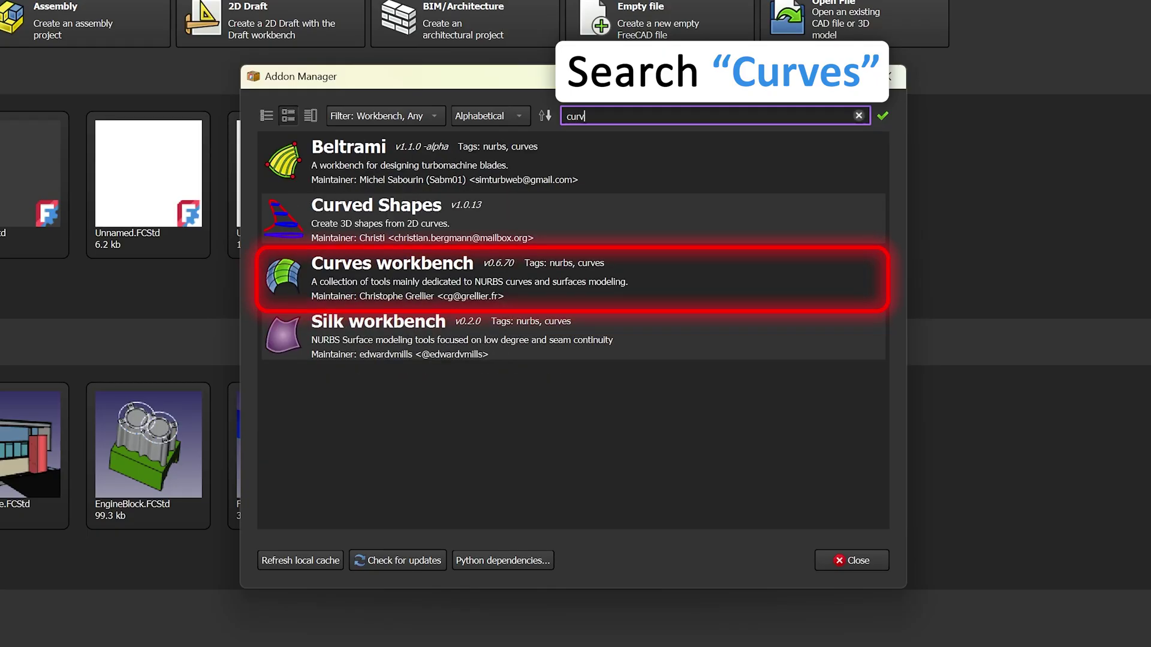
{"action": "left_click", "coordinate": [432, 281]}
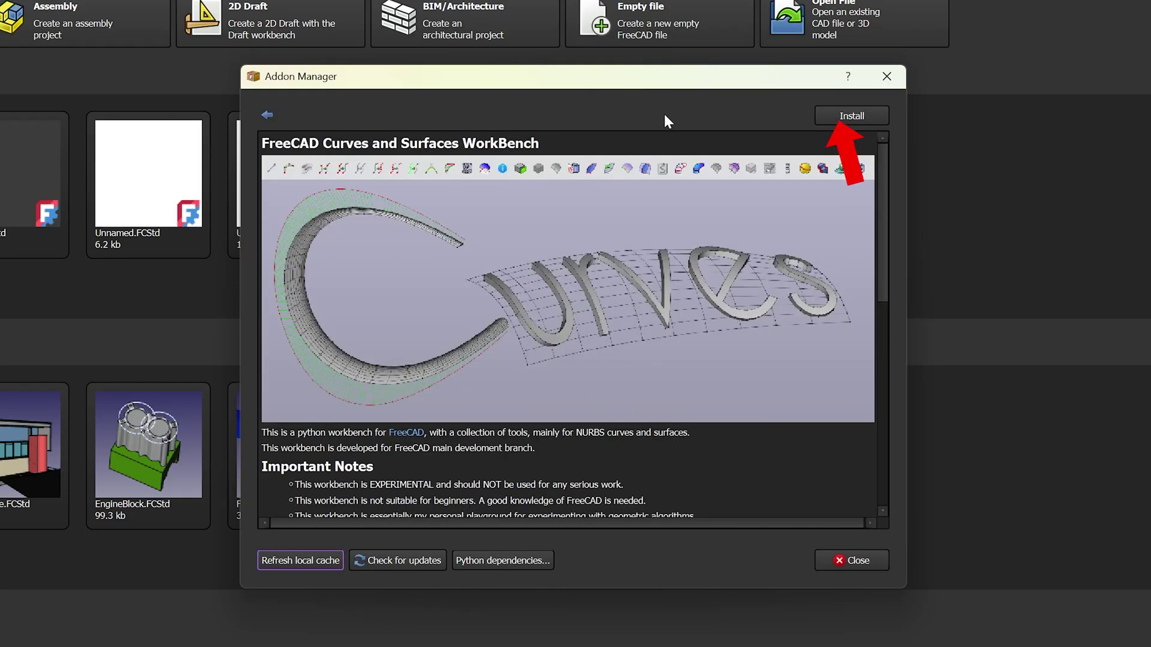
{"action": "left_click", "coordinate": [870, 123]}
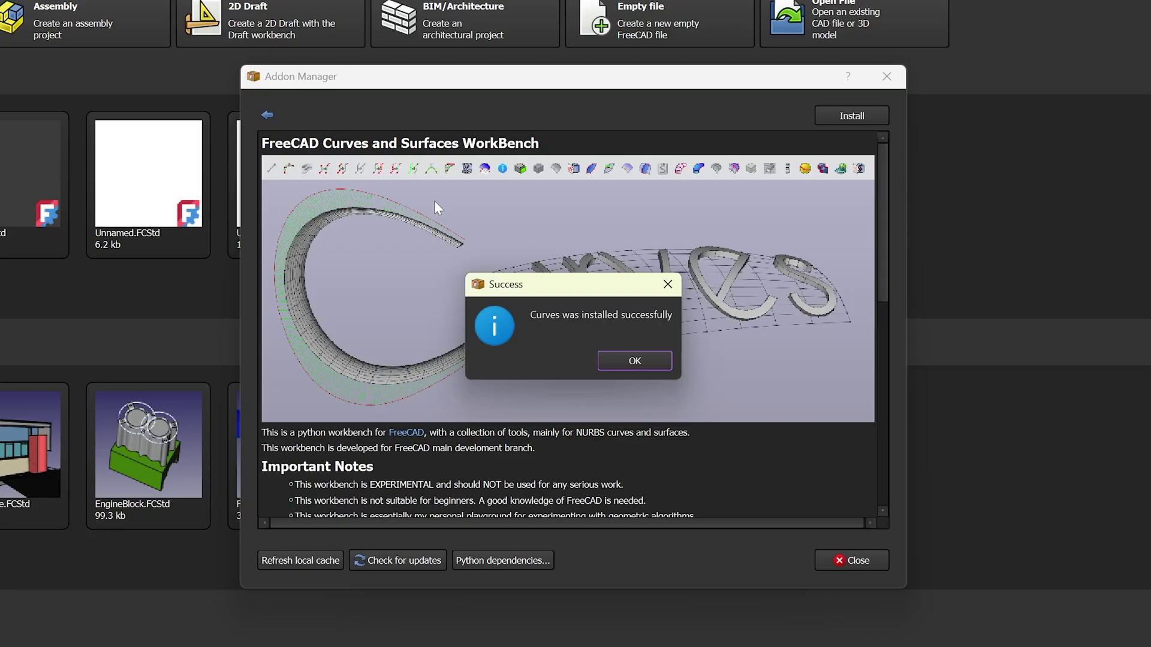
{"action": "left_click", "coordinate": [651, 361]}
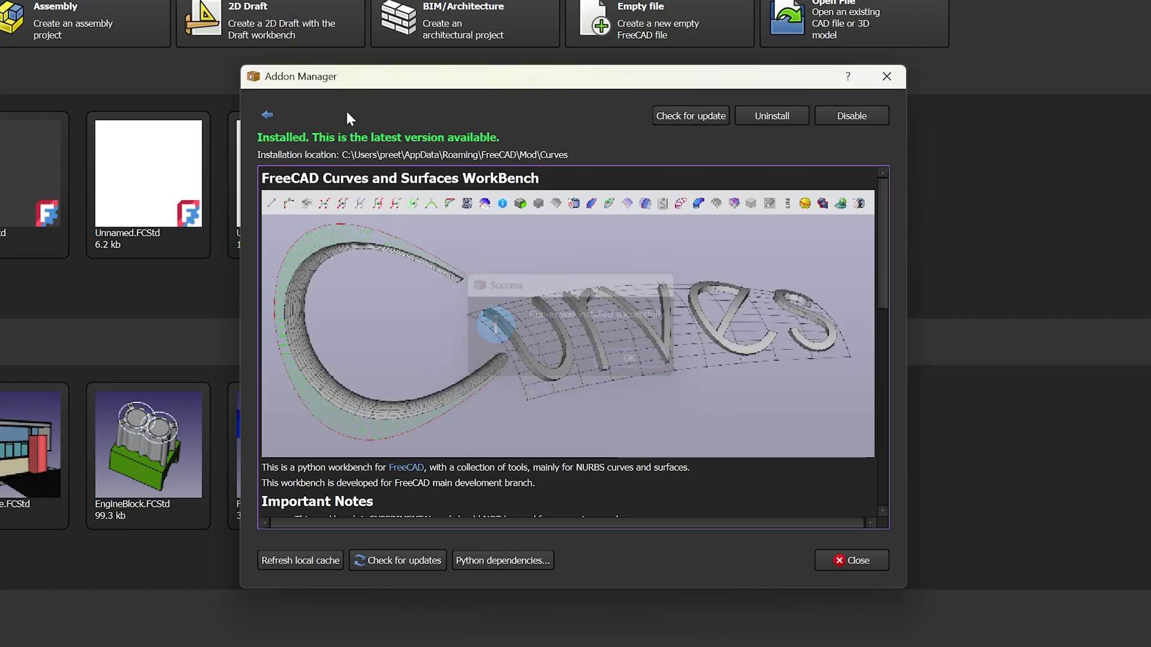
{"action": "left_click", "coordinate": [268, 114]}
Step: Search 'exploded', install ExplodedAssembly, acknowledge success, and close the Addon Manager
{"action": "double_click", "coordinate": [574, 115]}
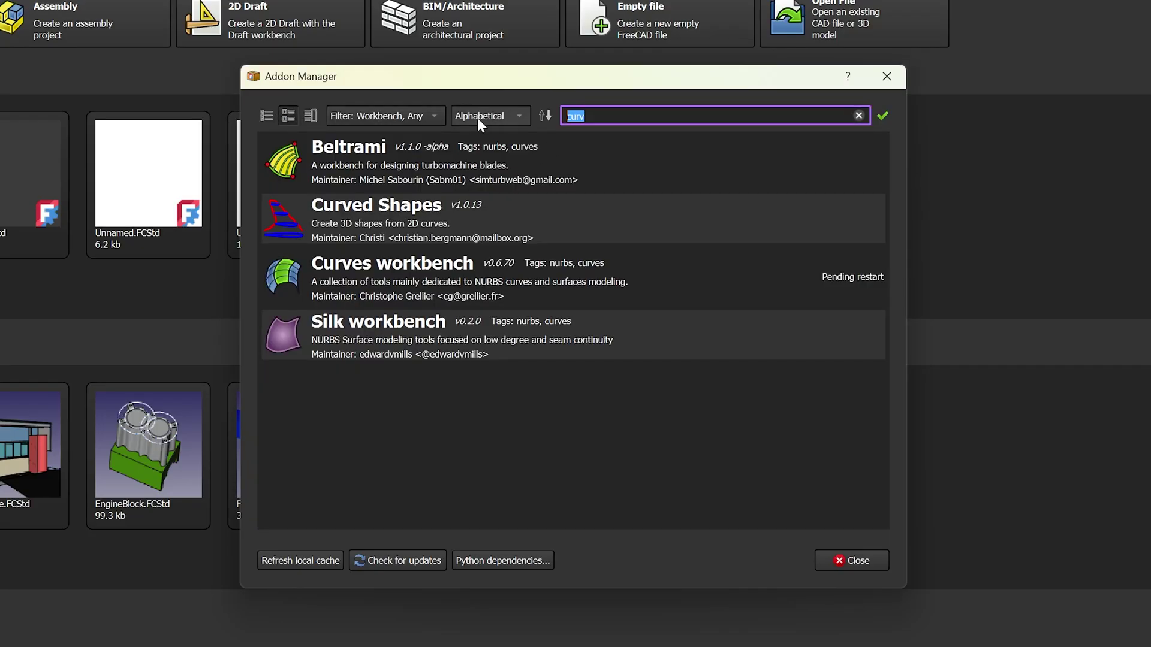
{"action": "type", "text": "e"}
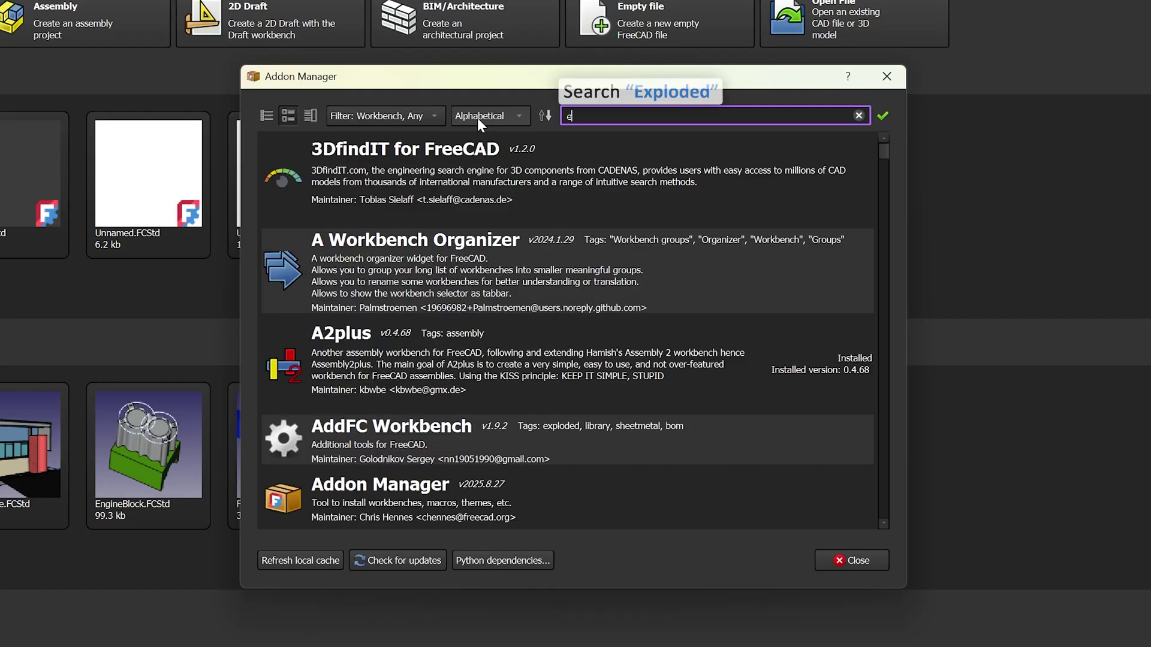
{"action": "type", "text": "xplo"}
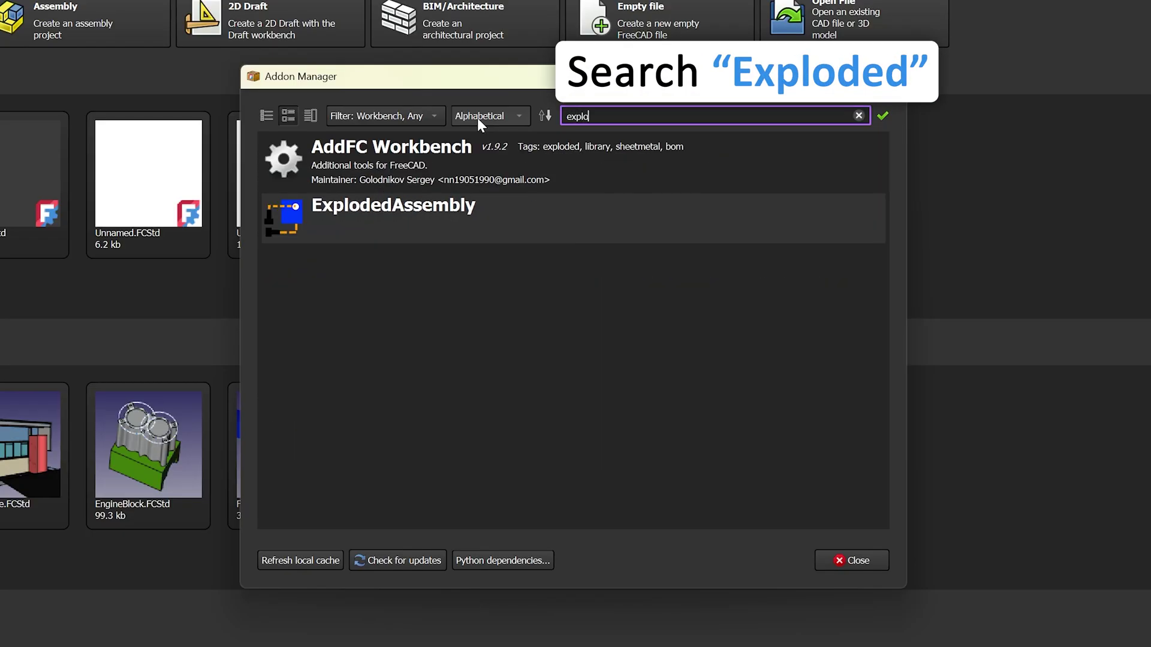
{"action": "type", "text": "ded"}
{"action": "left_click", "coordinate": [480, 205]}
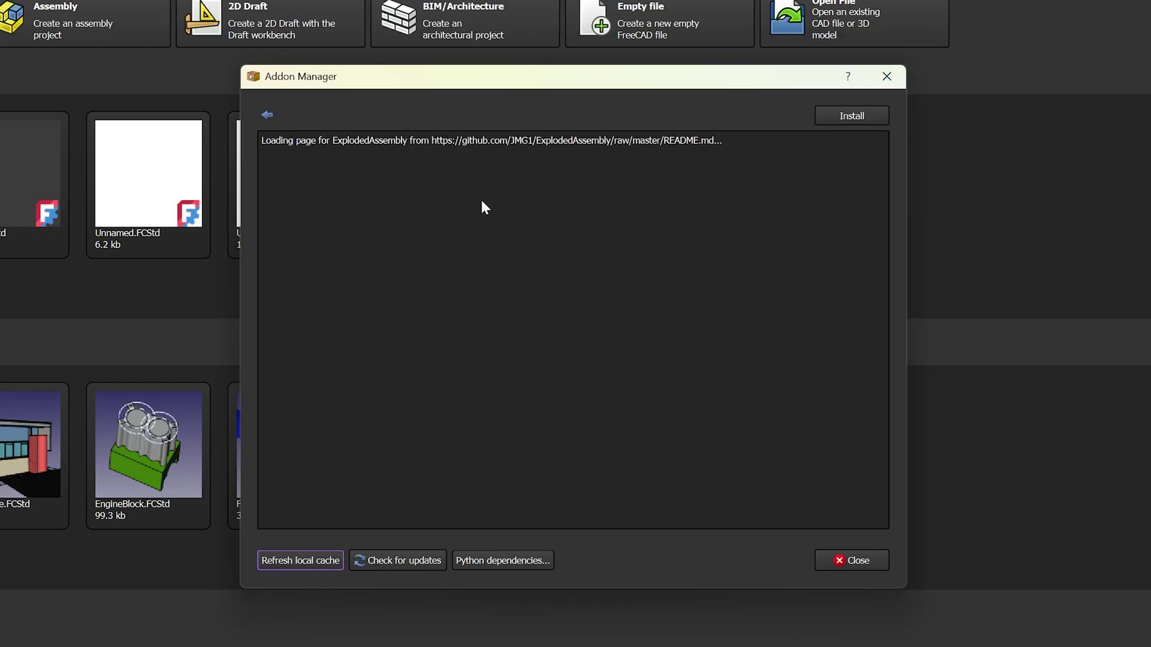
{"action": "scroll", "coordinate": [446, 296], "scroll_direction": "down", "scroll_amount": 5}
{"action": "scroll", "coordinate": [440, 305], "scroll_direction": "down", "scroll_amount": 10}
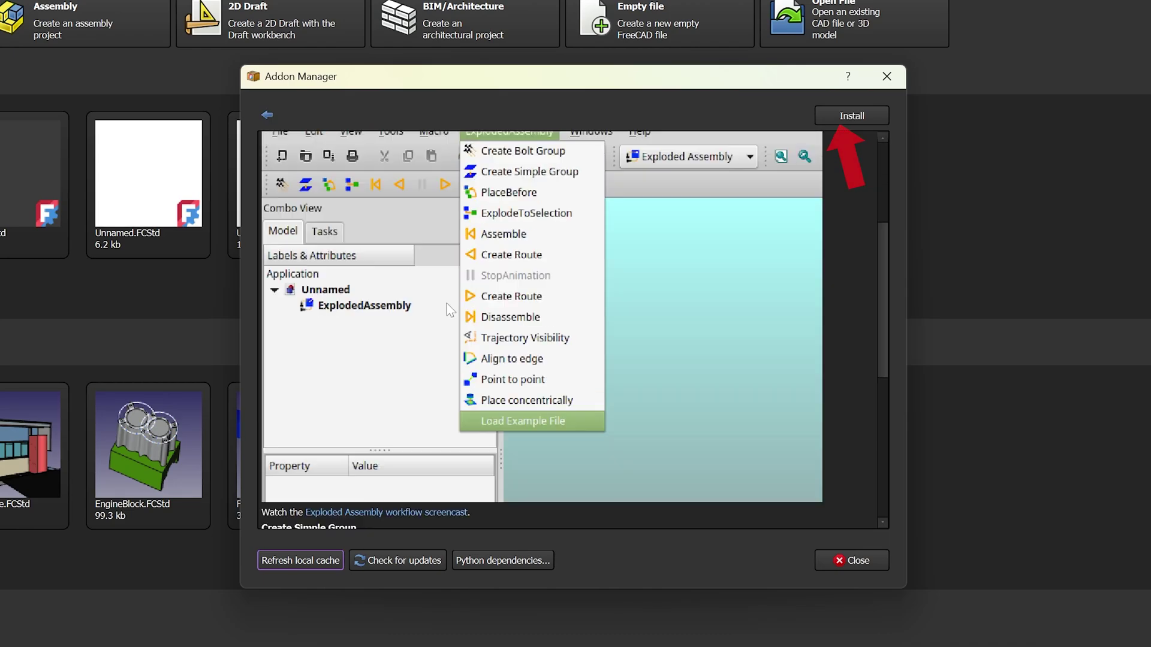
{"action": "scroll", "coordinate": [454, 283], "scroll_direction": "down", "scroll_amount": 10}
{"action": "scroll", "coordinate": [453, 282], "scroll_direction": "down", "scroll_amount": 5}
{"action": "left_click", "coordinate": [852, 115]}
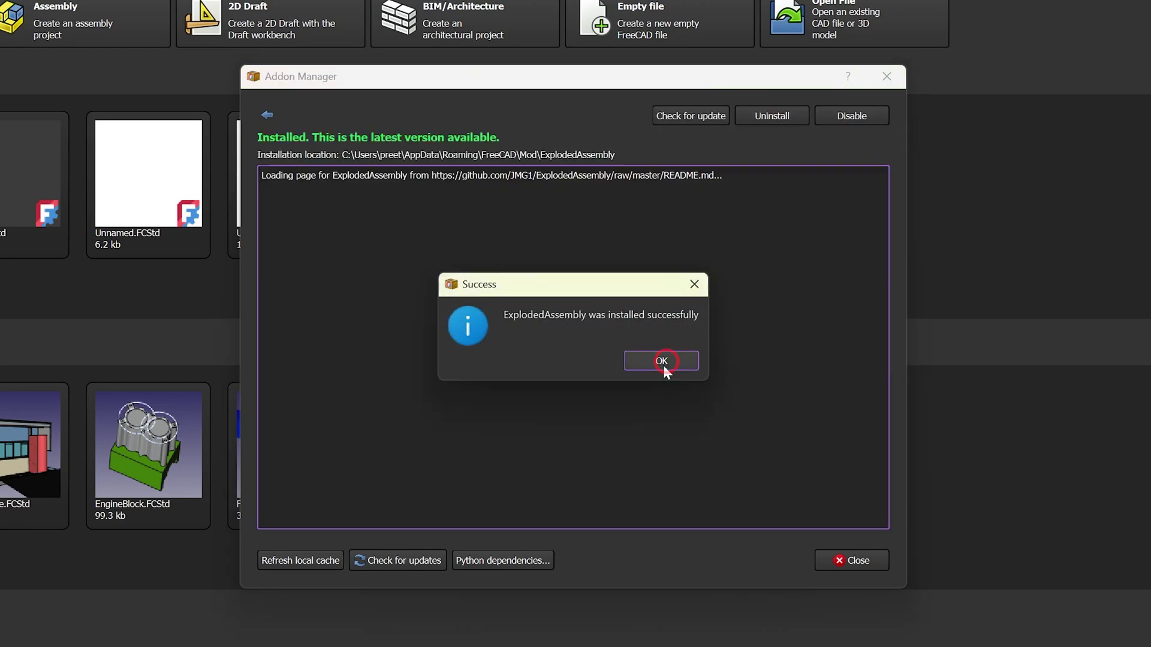
{"action": "left_click", "coordinate": [662, 363]}
{"action": "left_click", "coordinate": [874, 84]}
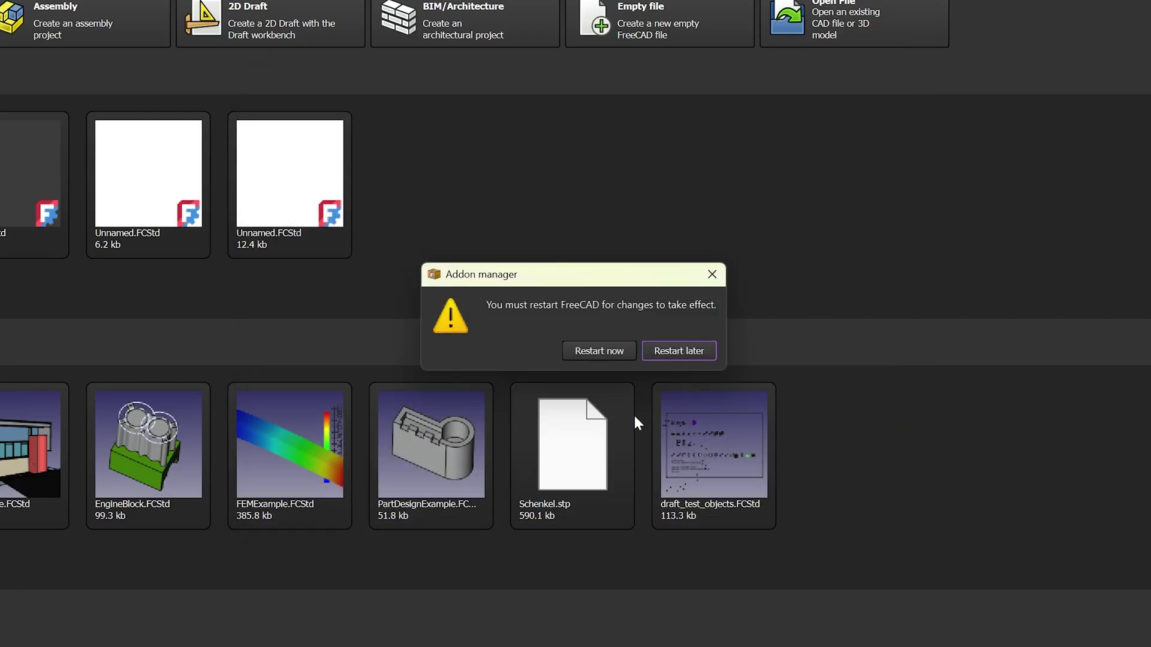
Step: Restart FreeCAD, dismiss document recovery, and switch to the Exploded Assembly workbench
{"action": "left_click", "coordinate": [606, 353]}
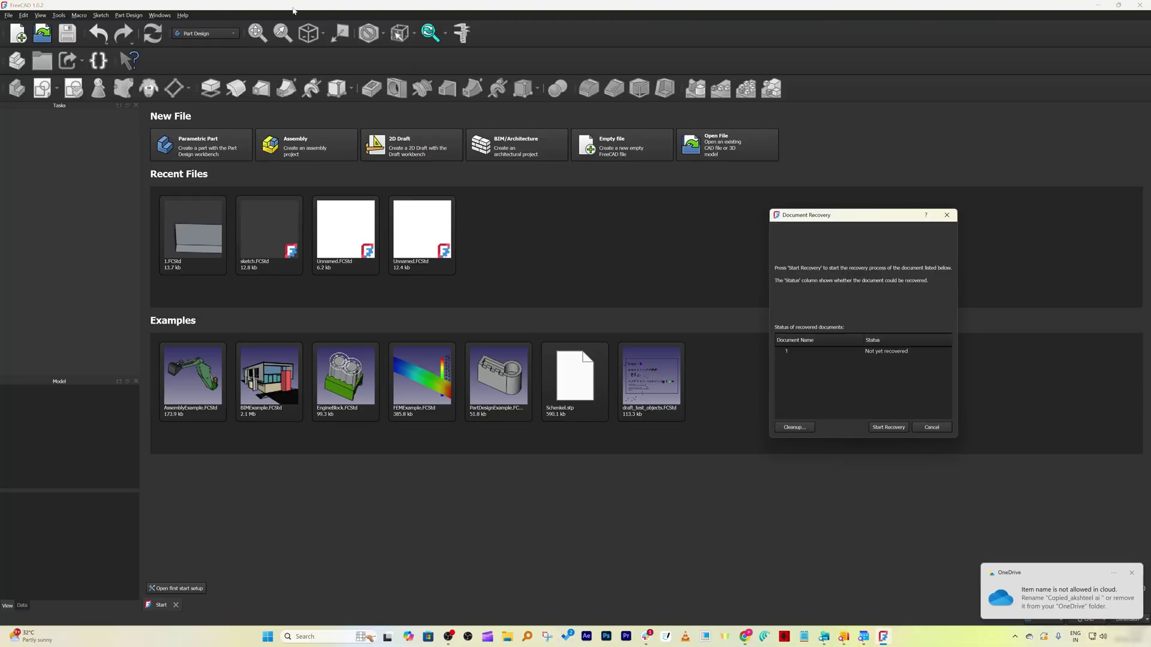
{"action": "left_click", "coordinate": [941, 428]}
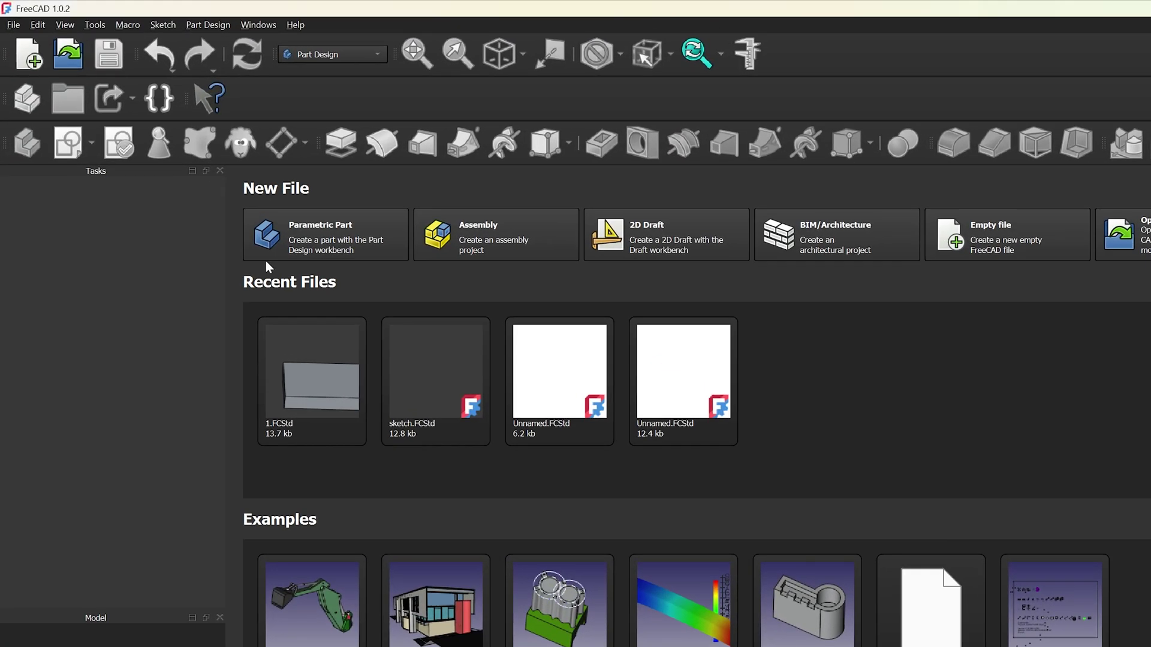
{"action": "left_click", "coordinate": [350, 57]}
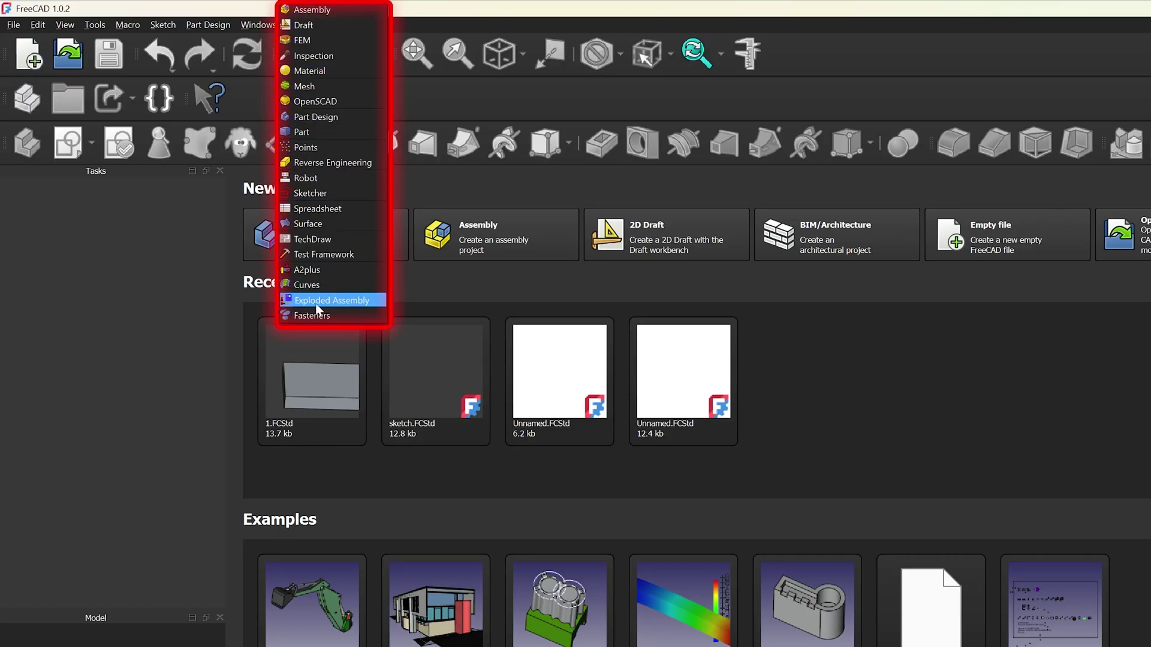
{"action": "left_click", "coordinate": [327, 317]}
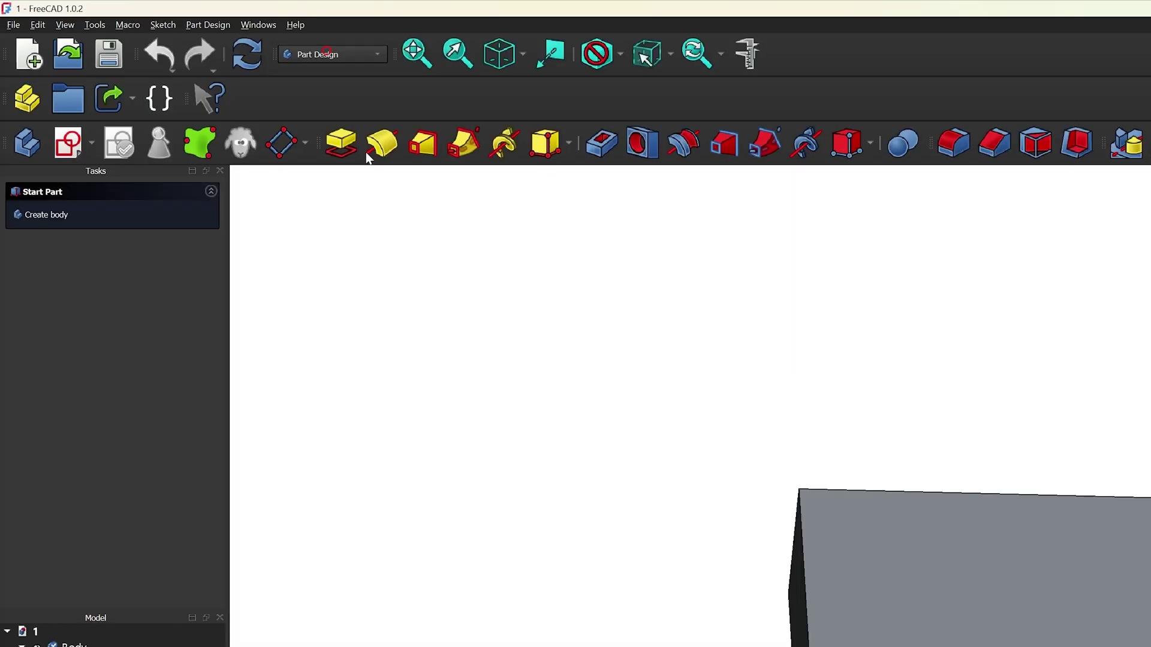
Step: Switch to the Fasteners workbench and insert an M6x16 screw onto the block's top face
{"action": "left_click", "coordinate": [305, 54]}
{"action": "left_click", "coordinate": [314, 317]}
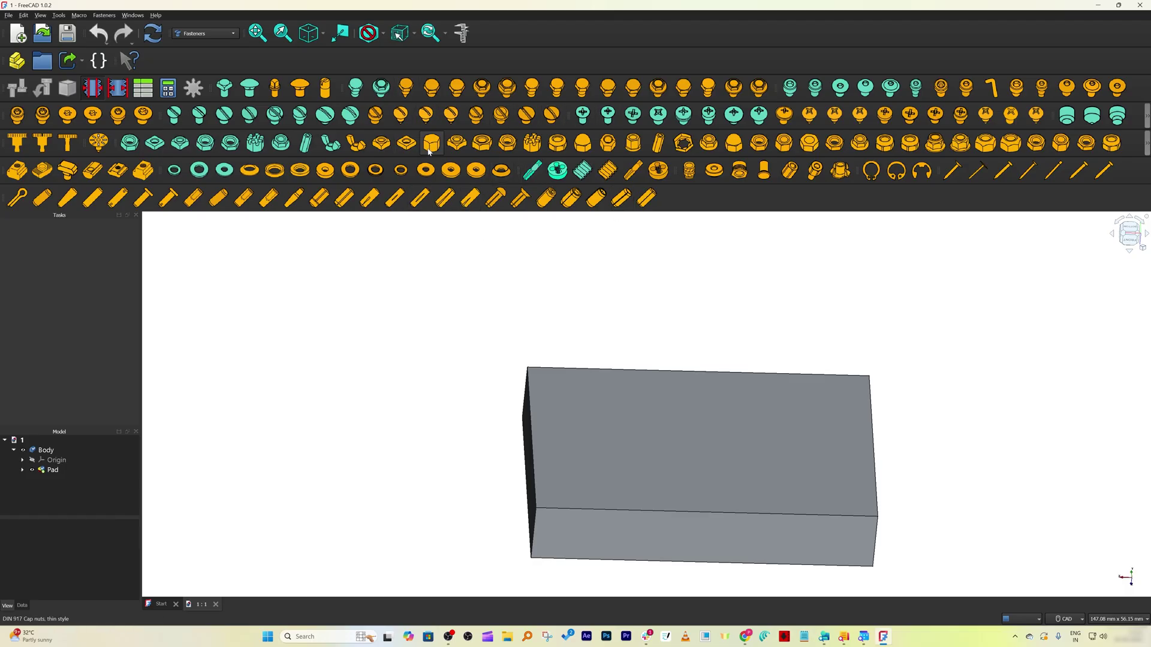
{"action": "left_click", "coordinate": [300, 87]}
{"action": "scroll", "coordinate": [643, 370], "scroll_direction": "up", "scroll_amount": 3}
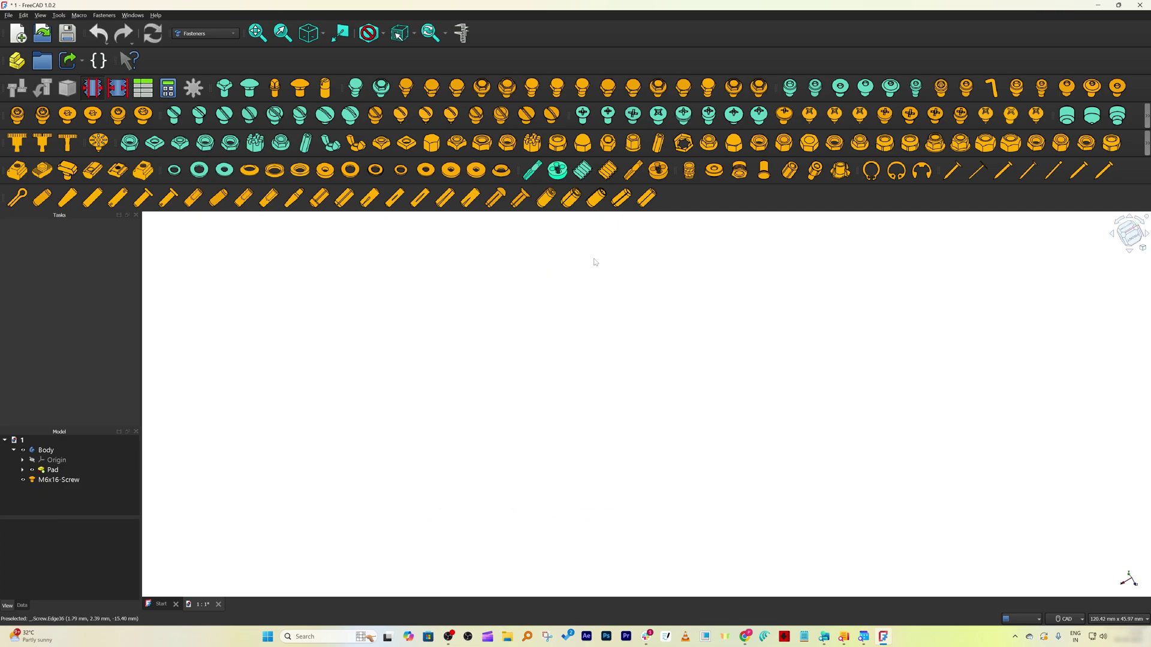
{"action": "left_click", "coordinate": [257, 33]}
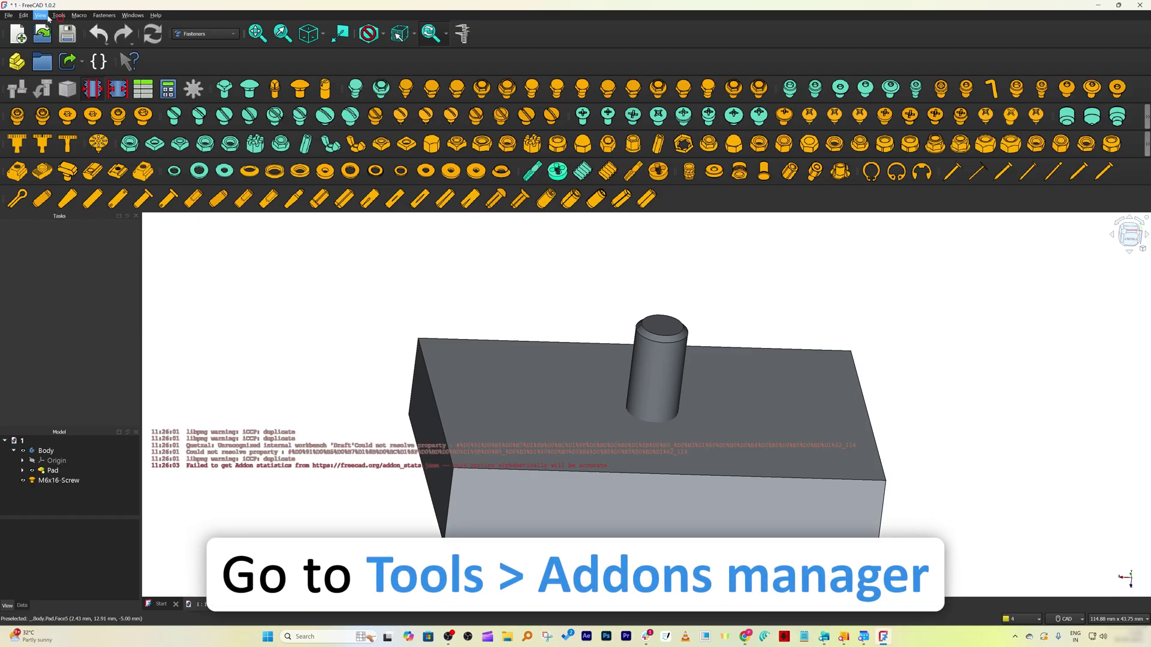
{"action": "left_click", "coordinate": [73, 148]}
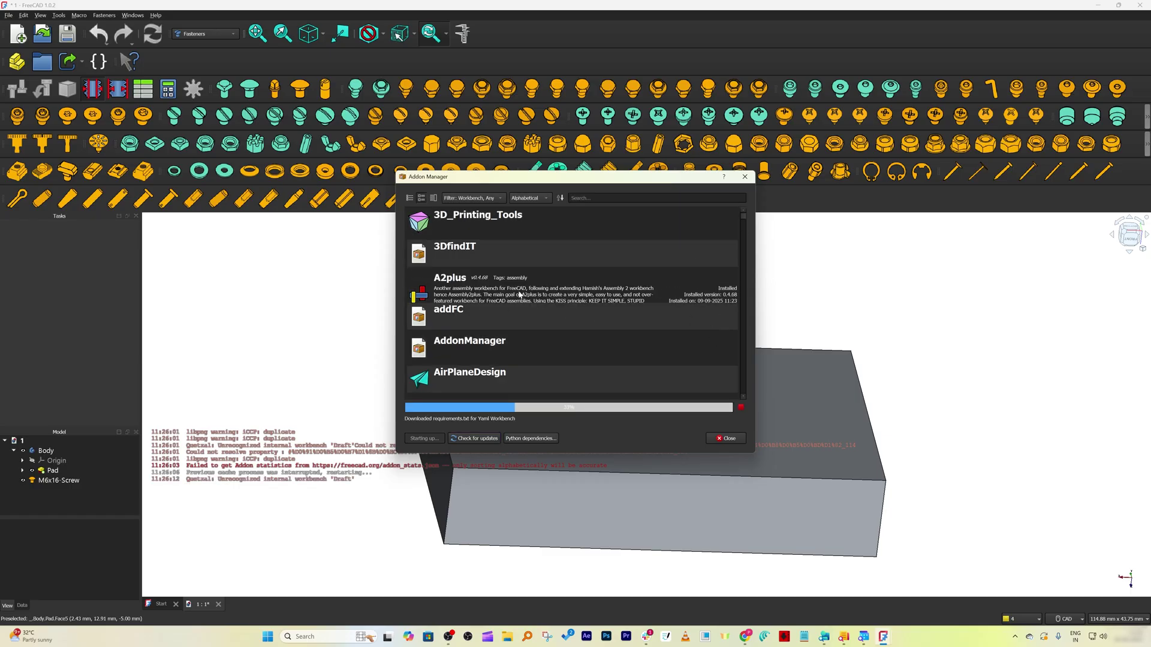
{"action": "left_click", "coordinate": [584, 279]}
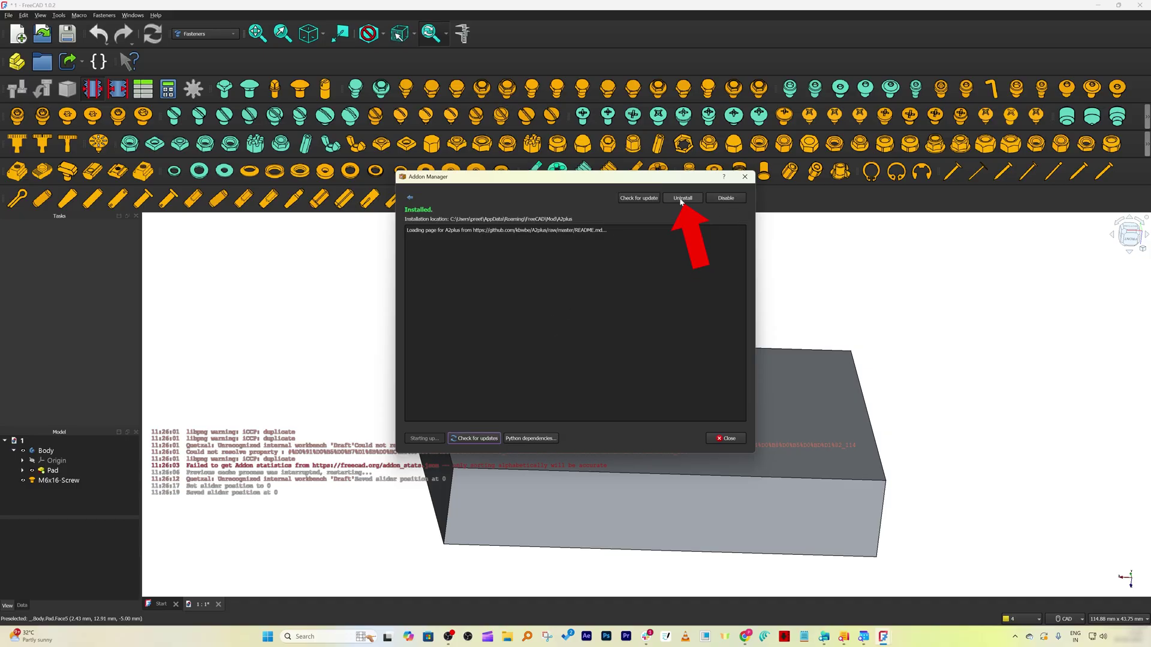
{"action": "left_click", "coordinate": [746, 176]}
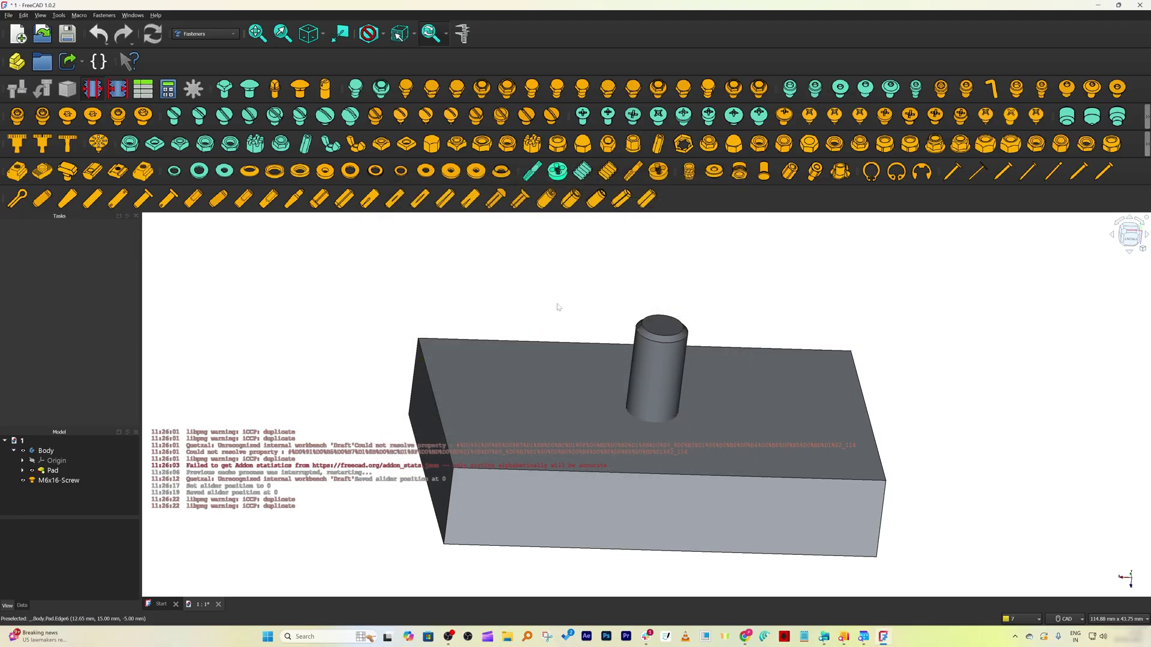
{"action": "scroll", "coordinate": [565, 281], "scroll_direction": "down", "scroll_amount": 2}
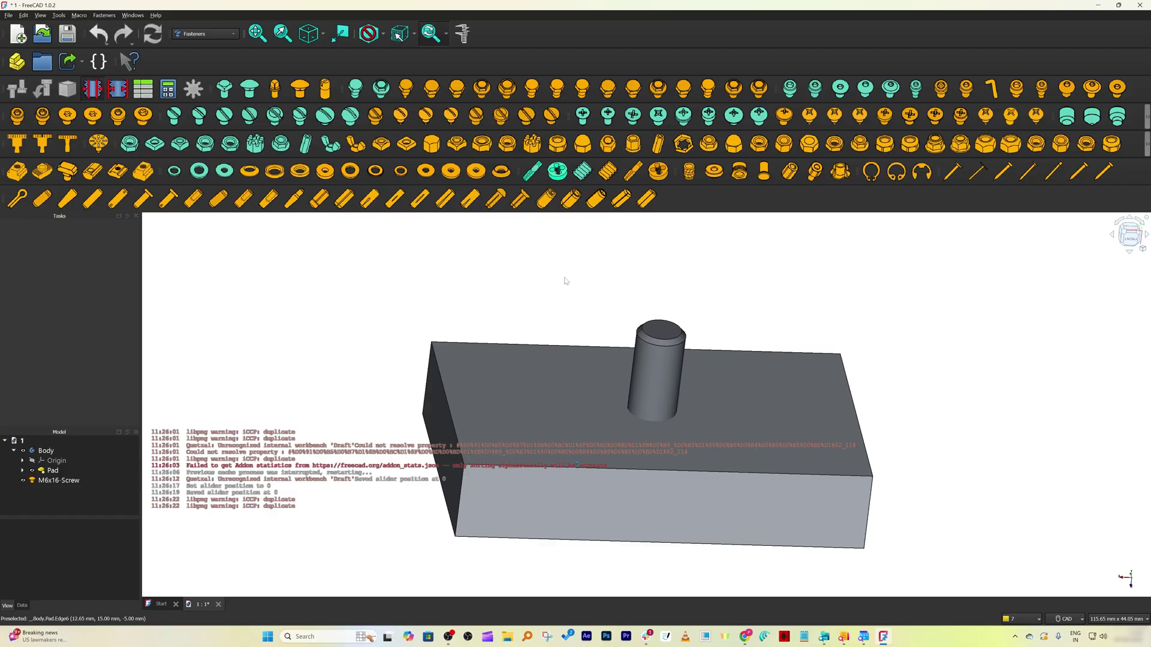
{"action": "key", "text": "0"}
{"action": "middle_click_drag", "start_coordinate": [566, 281], "coordinate": [626, 292]}
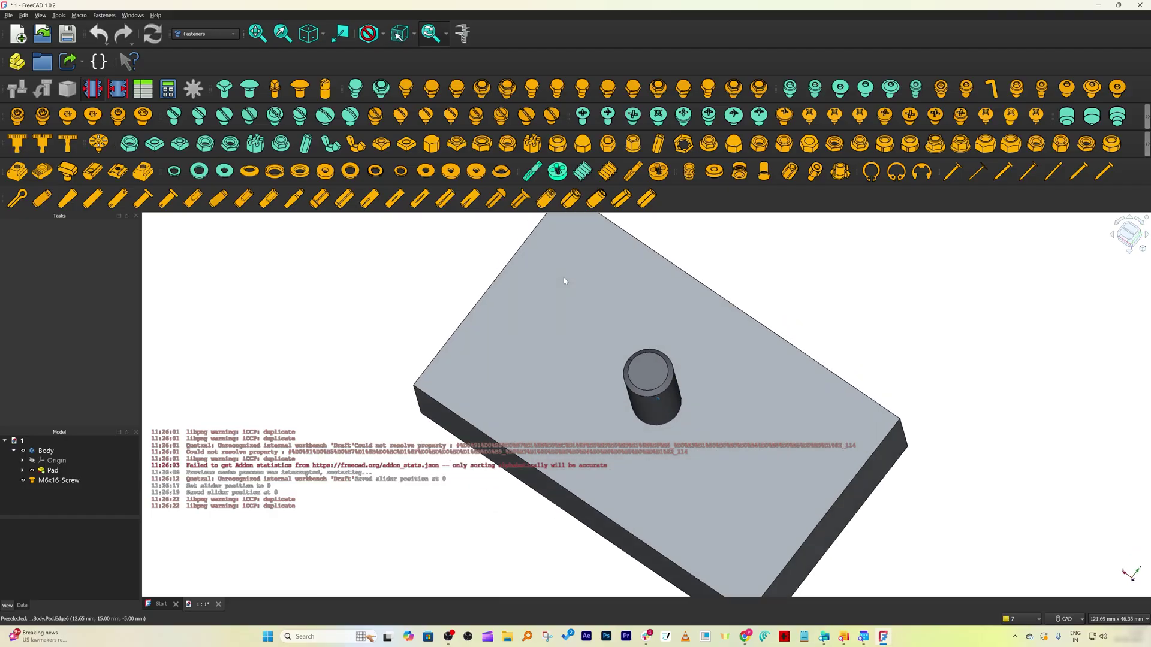